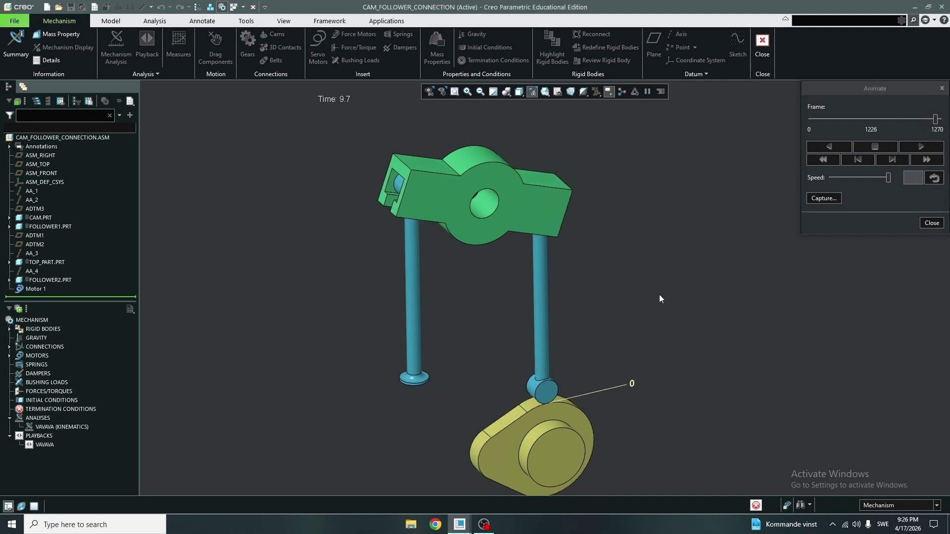
middle_click_drag(659, 295, 682, 296)
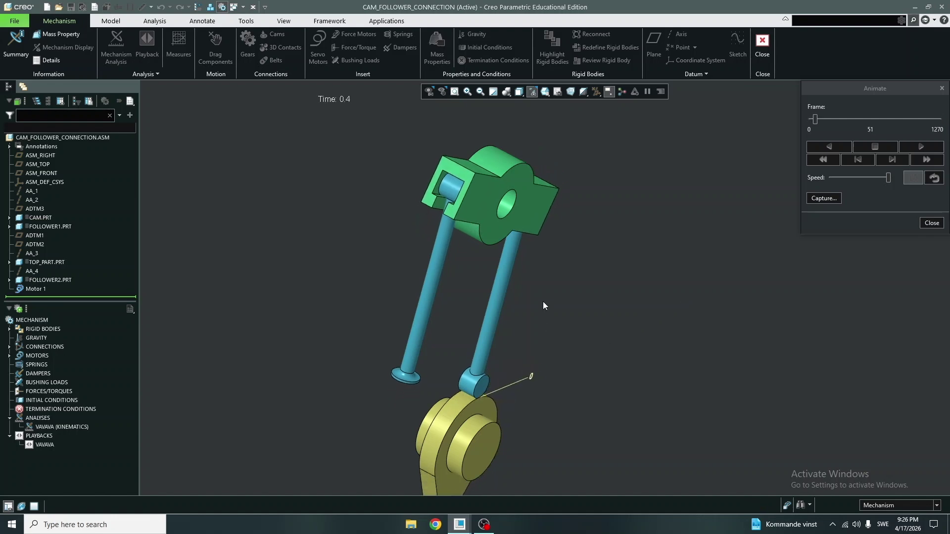
mouse_move(542, 301)
middle_mouse_down()
mouse_move(512, 283)
mouse_move(504, 295)
middle_mouse_up()
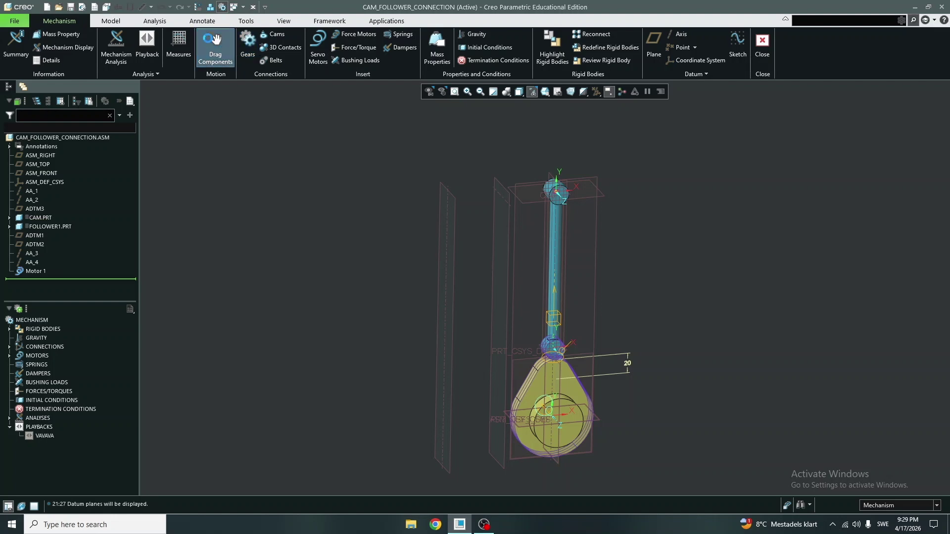
Turn the cam with Drag Components to check how the follower rod responds, and regenerate the assembly.
left_click(216, 39)
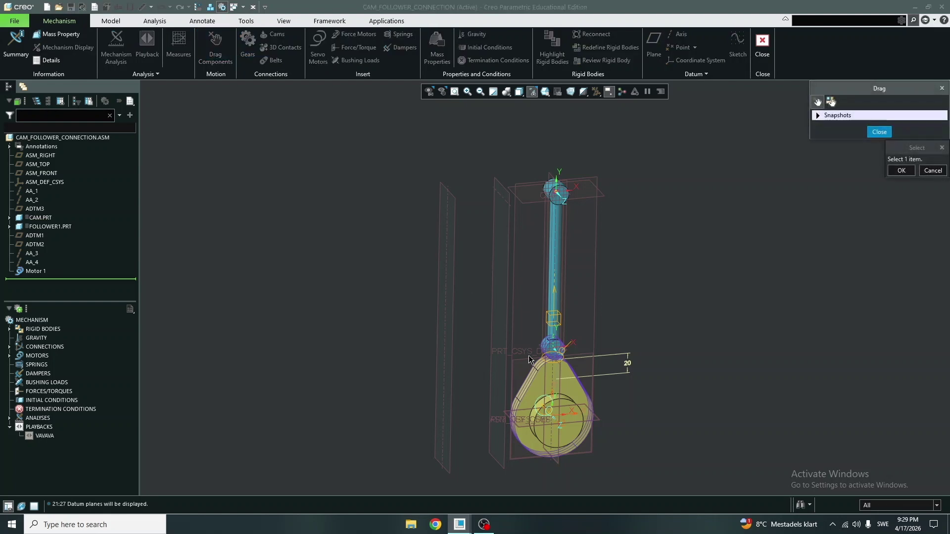
left_click(548, 374)
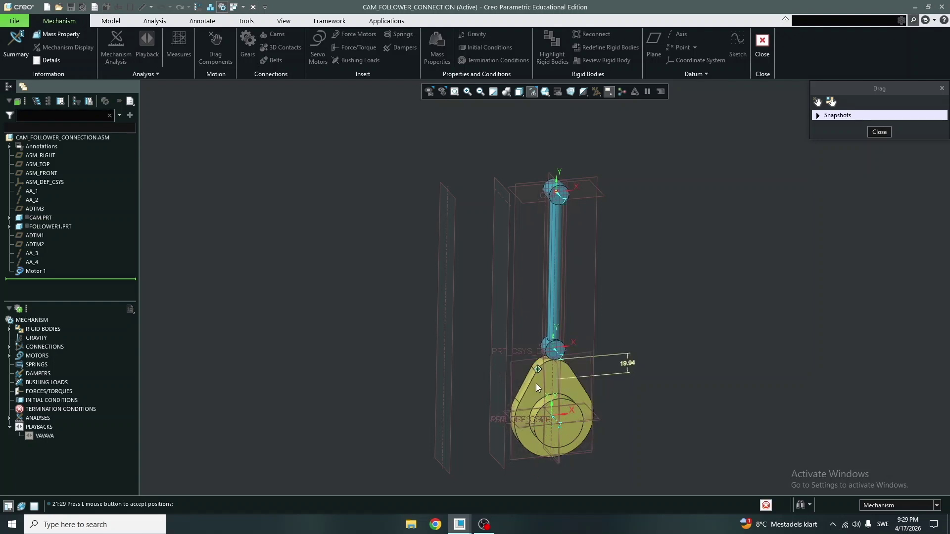
left_click(533, 376)
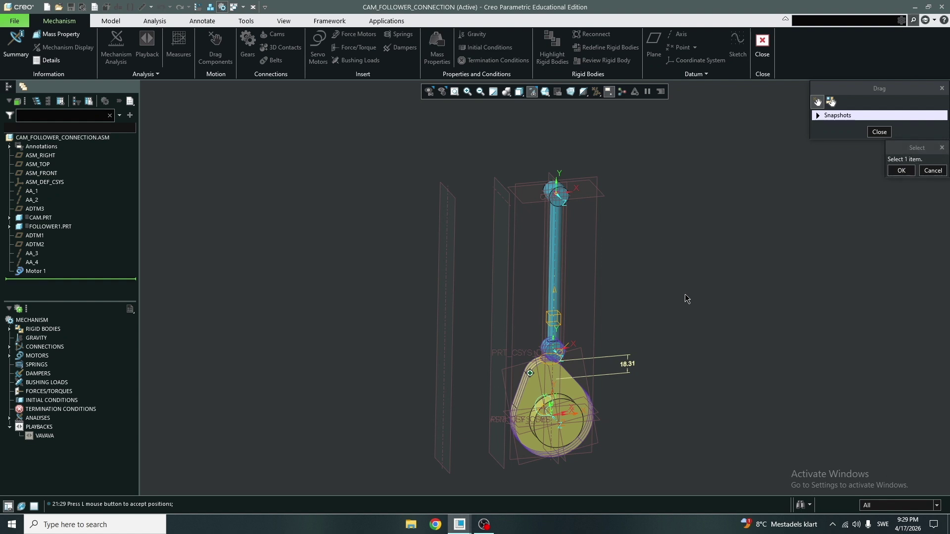
middle_click(685, 295)
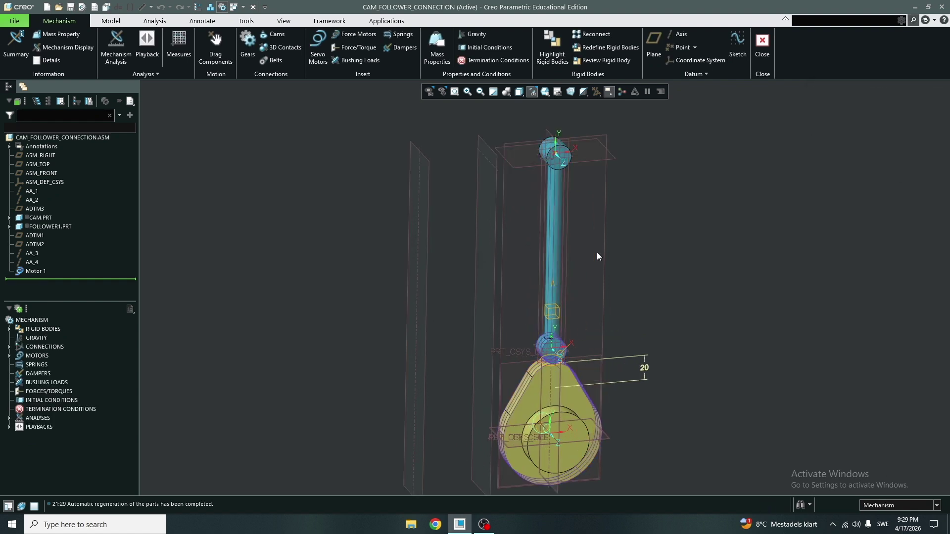
mouse_move(597, 254)
middle_mouse_down()
mouse_move(606, 253)
mouse_move(600, 263)
middle_mouse_up()
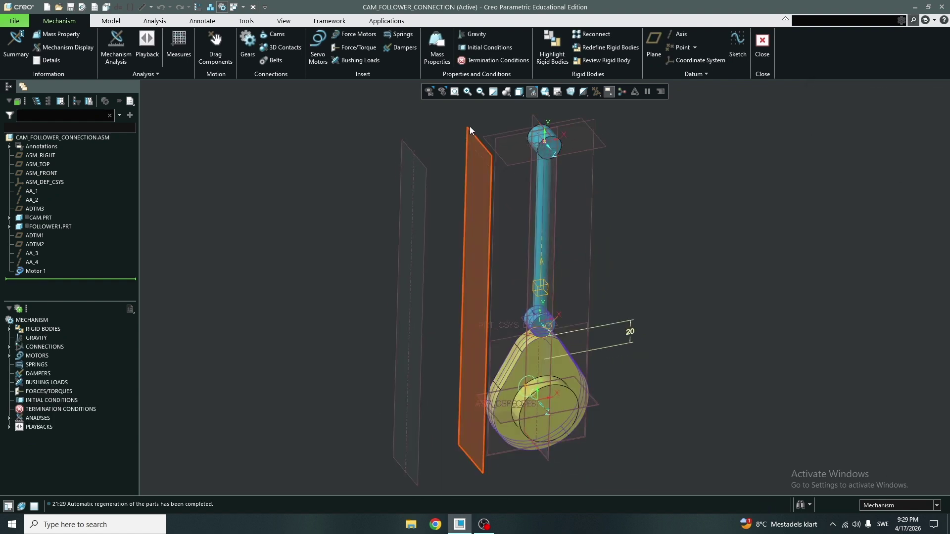
scroll(523, 298, "up", 1)
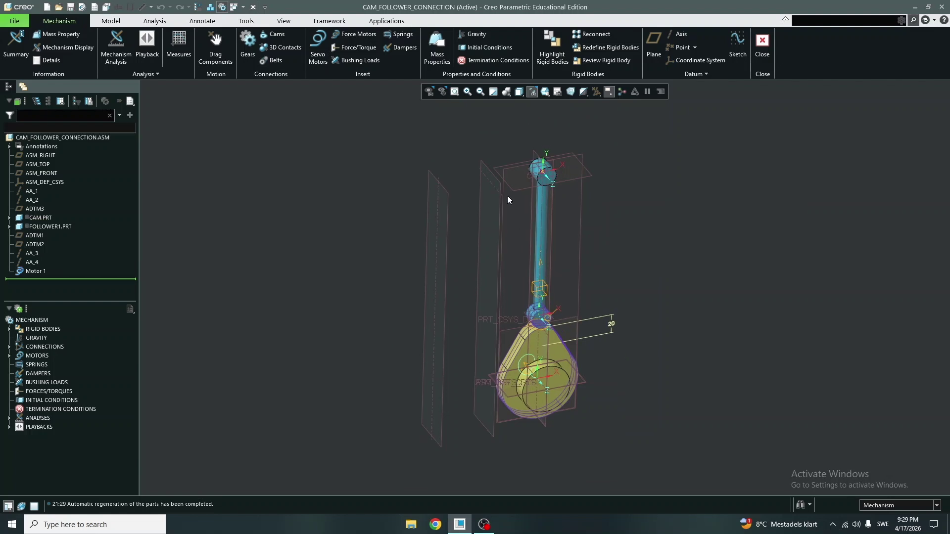
scroll(492, 198, "down", 1)
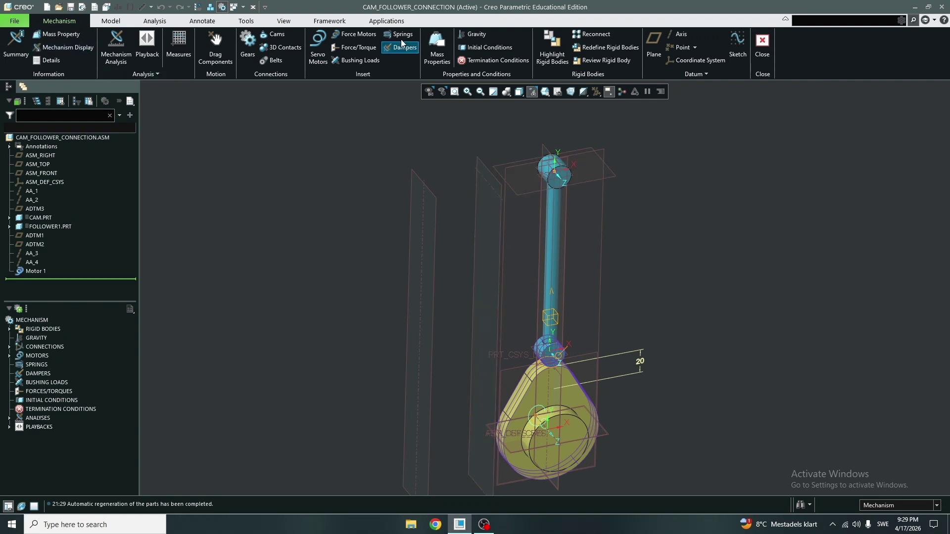
Leave the Mechanism environment without saving the VAVAVA playback, and bring top_part.prt into the assembly as a new component.
left_click(764, 50)
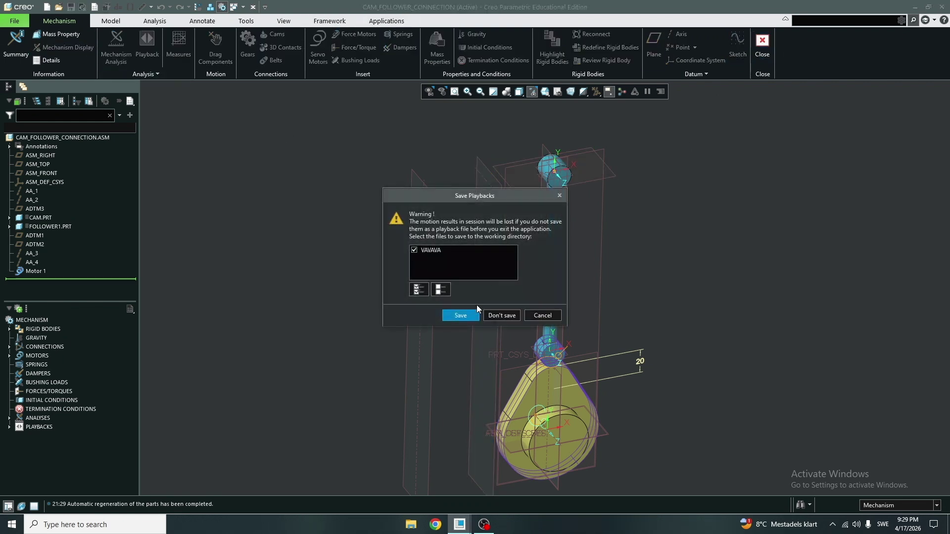
left_click(501, 316)
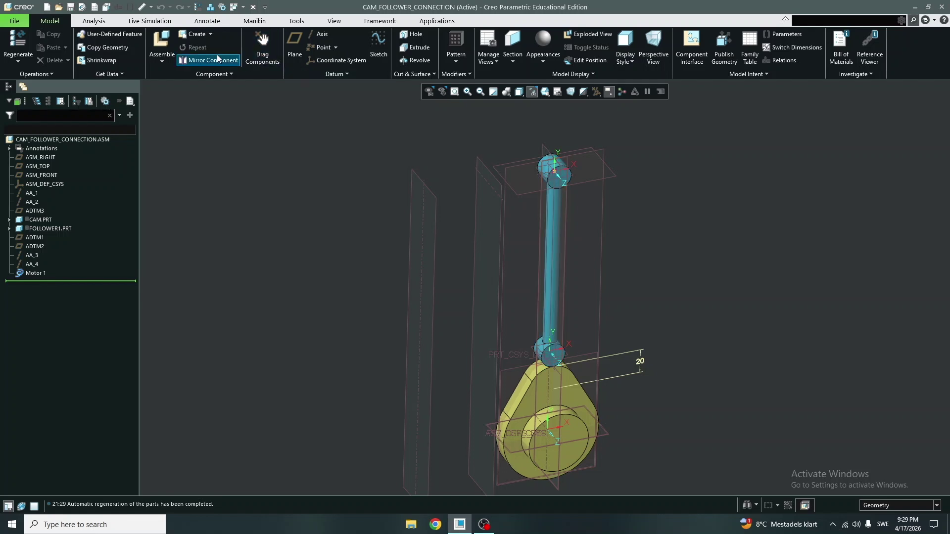
left_click(163, 44)
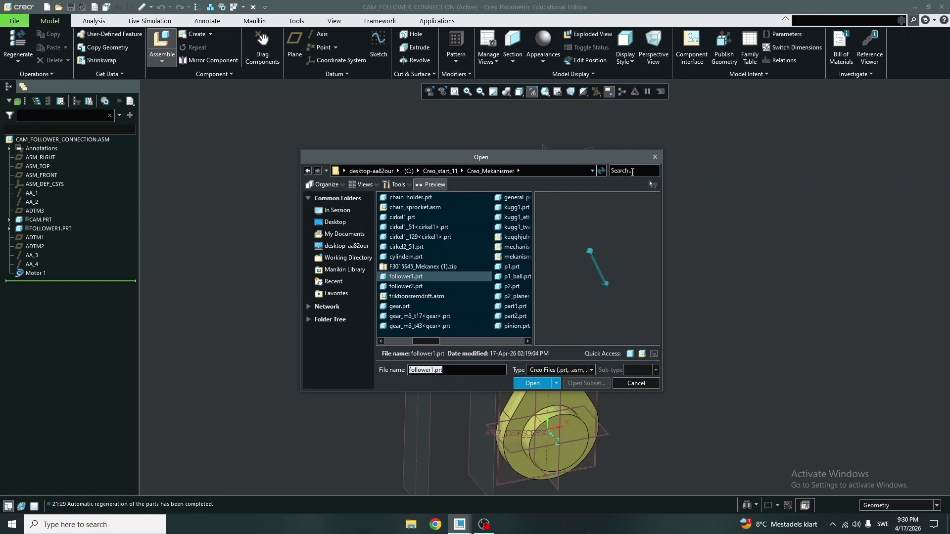
type("top")
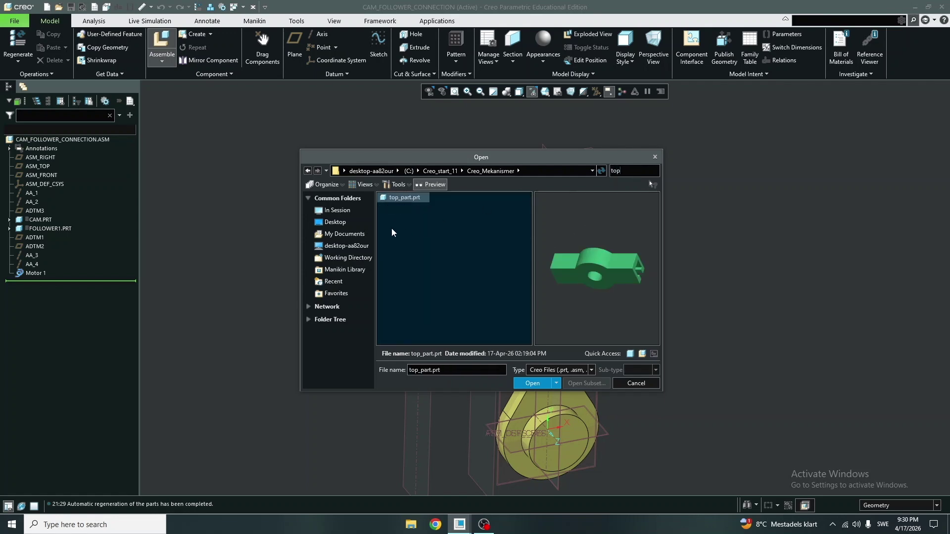
double_click(401, 197)
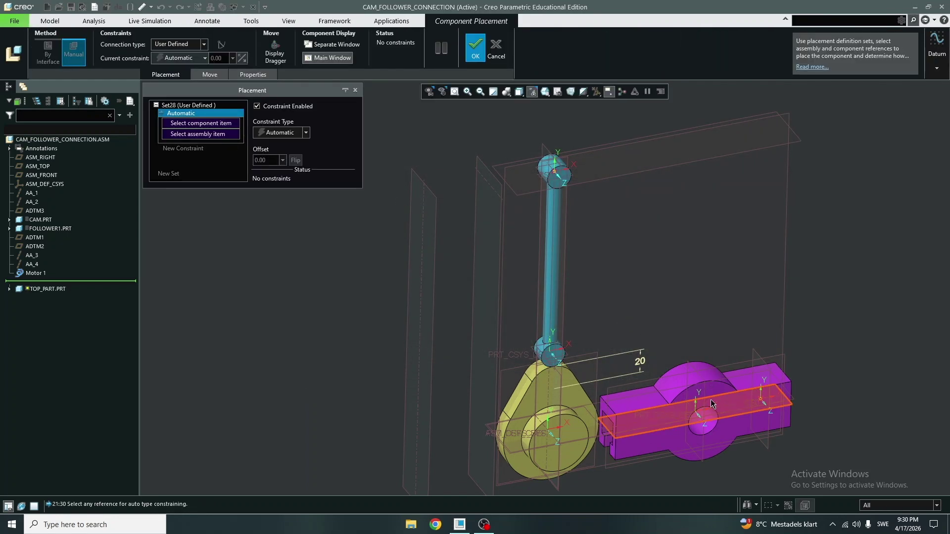
Show the component's 3D dragger and move TOP_PART up and across to the upper end of the follower rod.
left_click(275, 53)
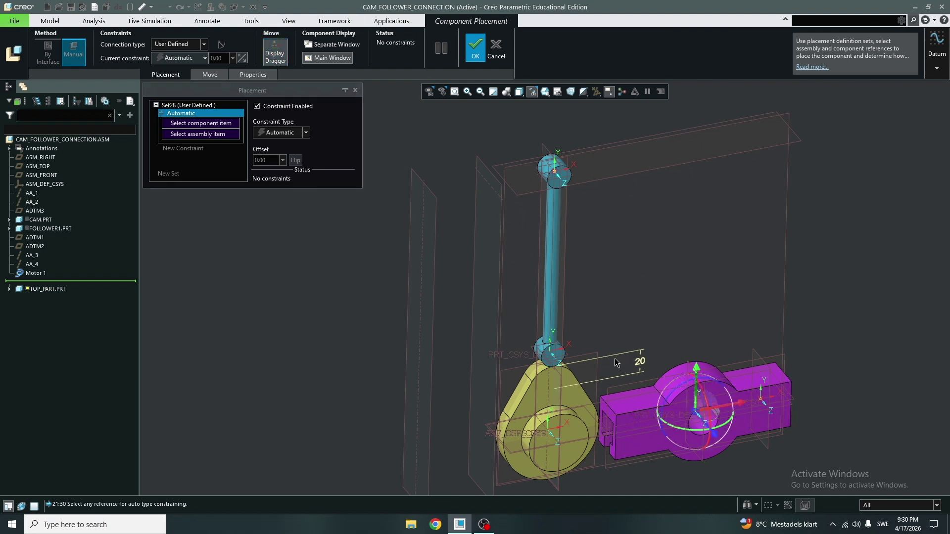
left_click_drag(695, 360, 702, 101)
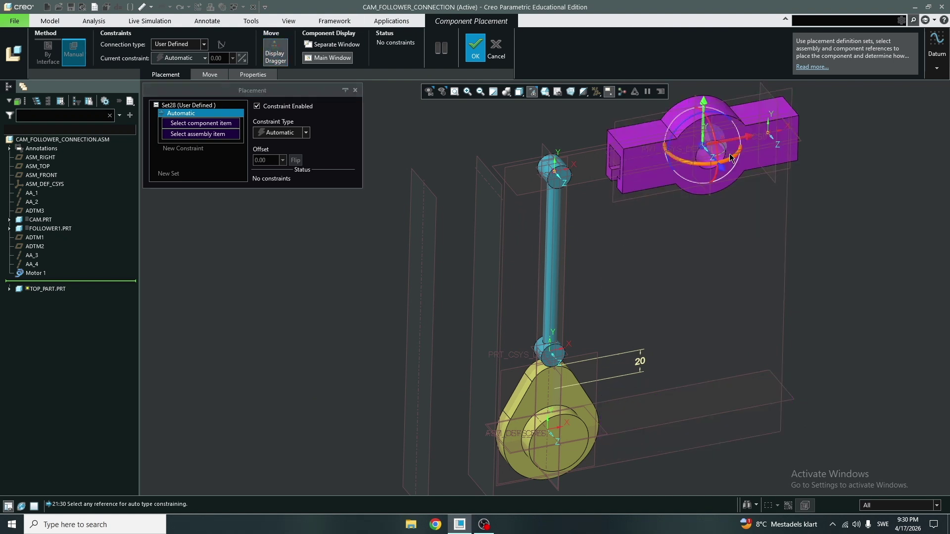
left_click_drag(747, 140, 665, 151)
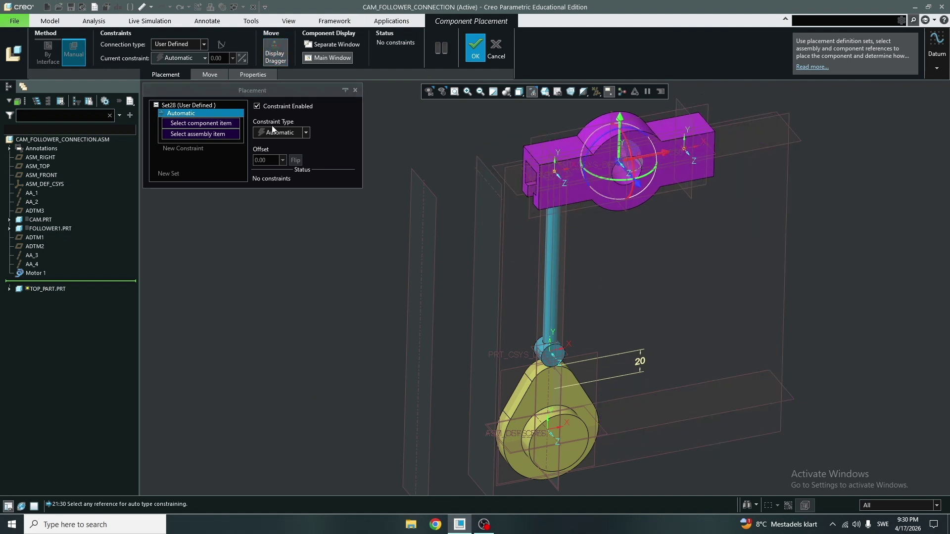
Set TOP_PART's connection type to Pin and align its central hole axis with datum axis AA_3.
left_click(188, 46)
left_click(171, 64)
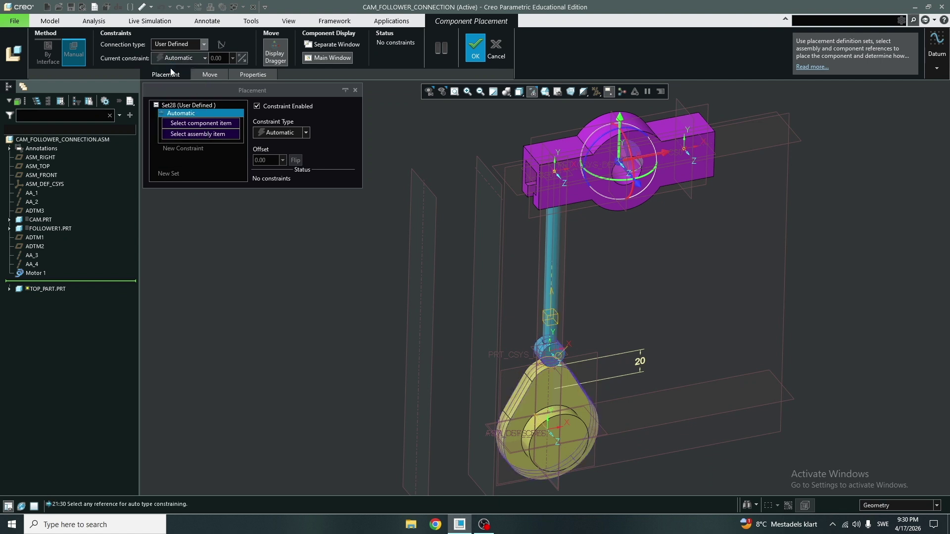
left_click(176, 46)
left_click(172, 74)
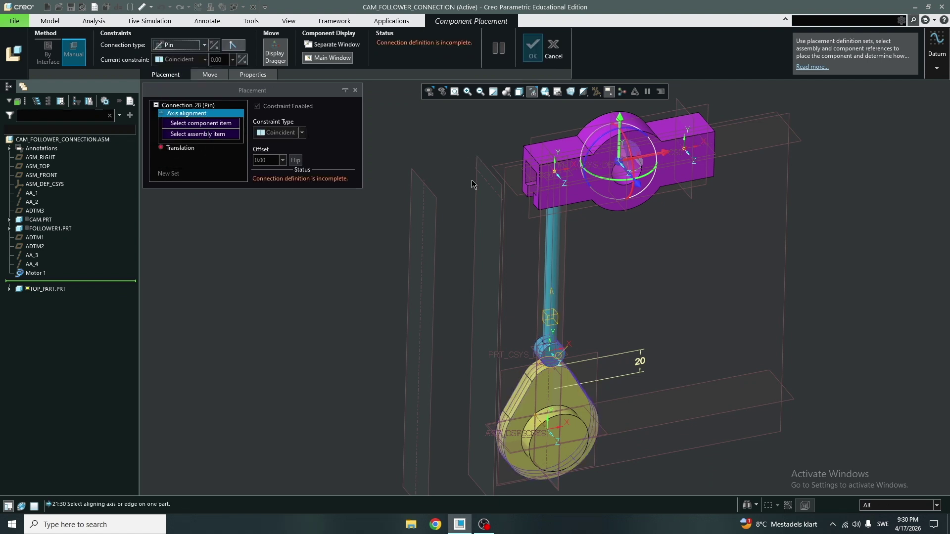
left_click(559, 175)
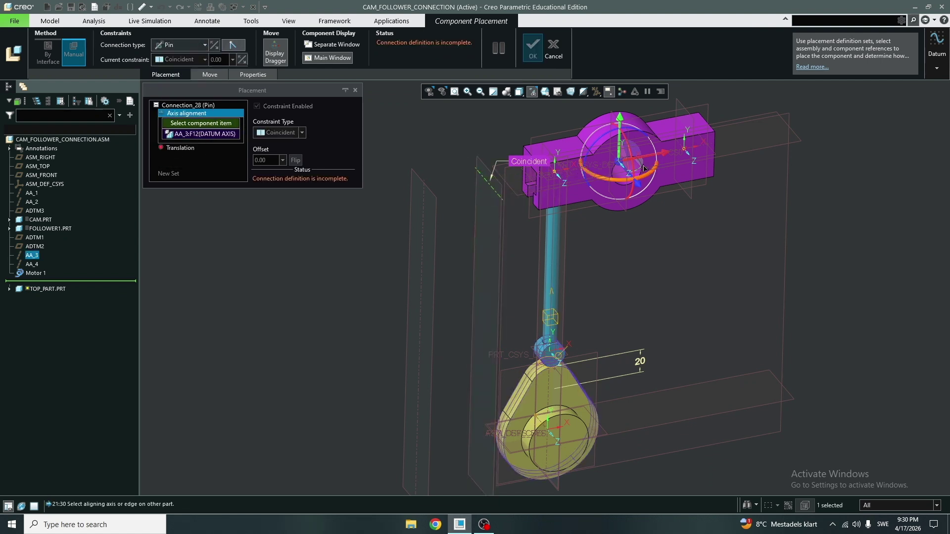
left_click(275, 52)
scroll(607, 150, "up", 3)
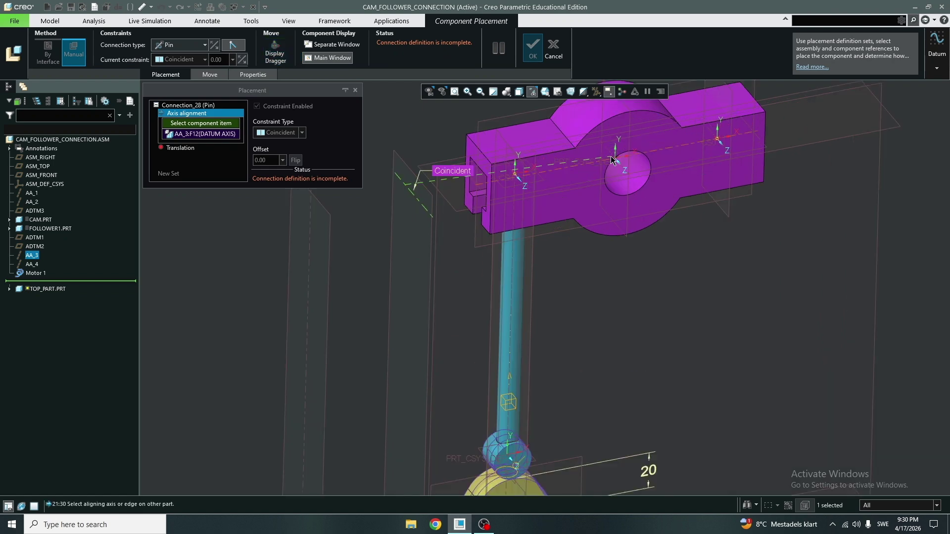
left_click(607, 149)
scroll(428, 250, "down", 3)
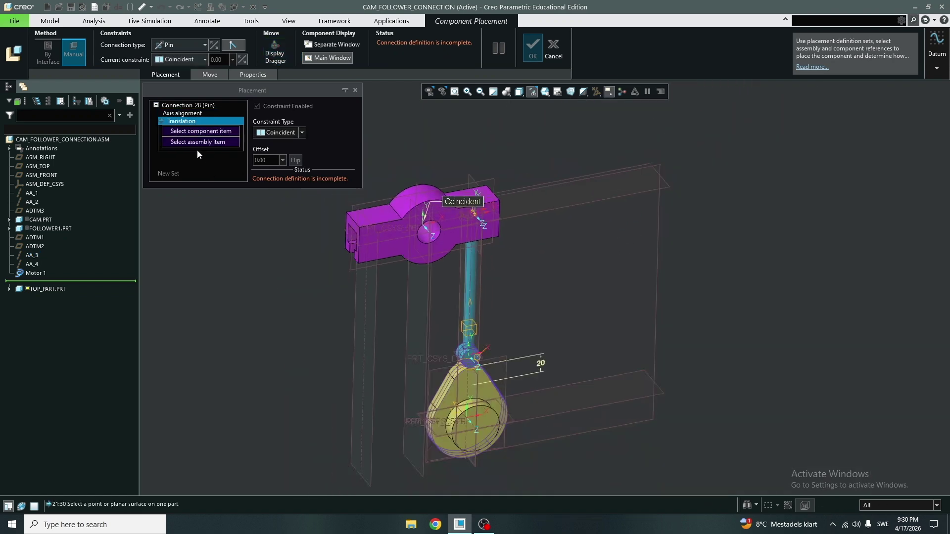
Define the pin's translation by making TOP_PART's FRONT plane coincident with ASM_FRONT, removing ADTM2 as the assembly reference.
scroll(385, 218, "up", 2)
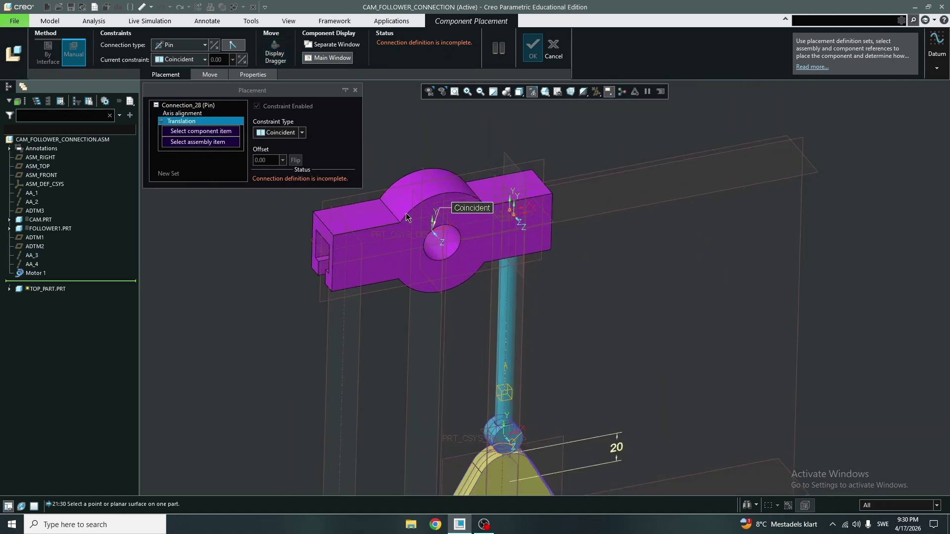
middle_click_drag(393, 198, 386, 191)
left_click(384, 192)
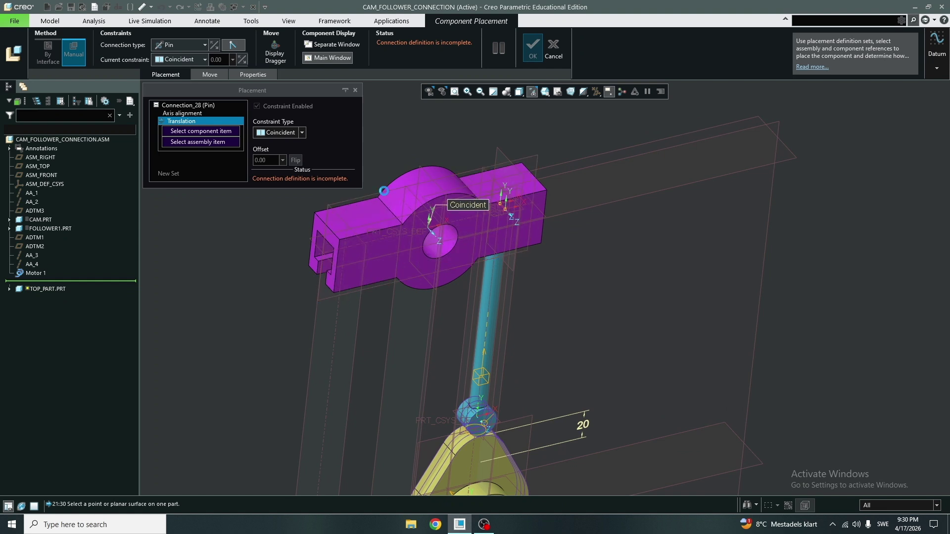
left_click(586, 156)
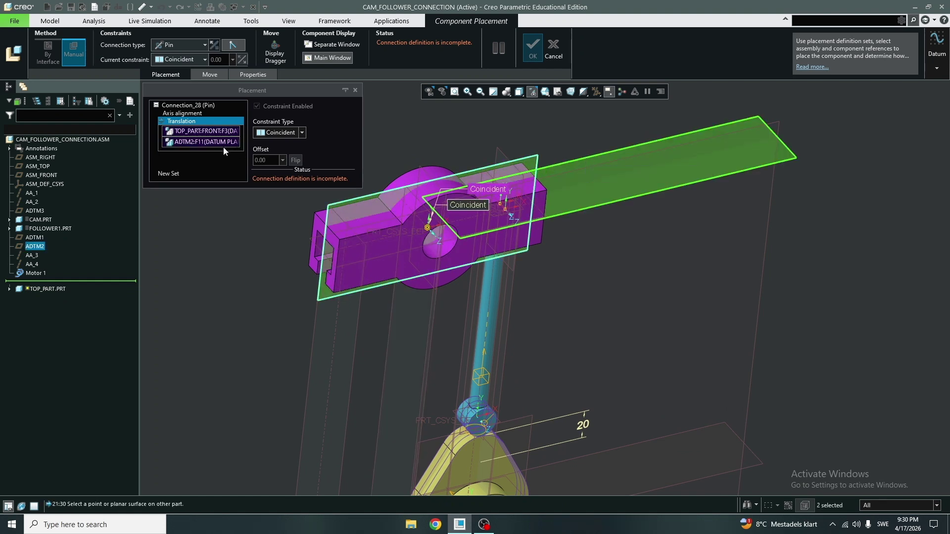
right_click(219, 143)
left_click(236, 147)
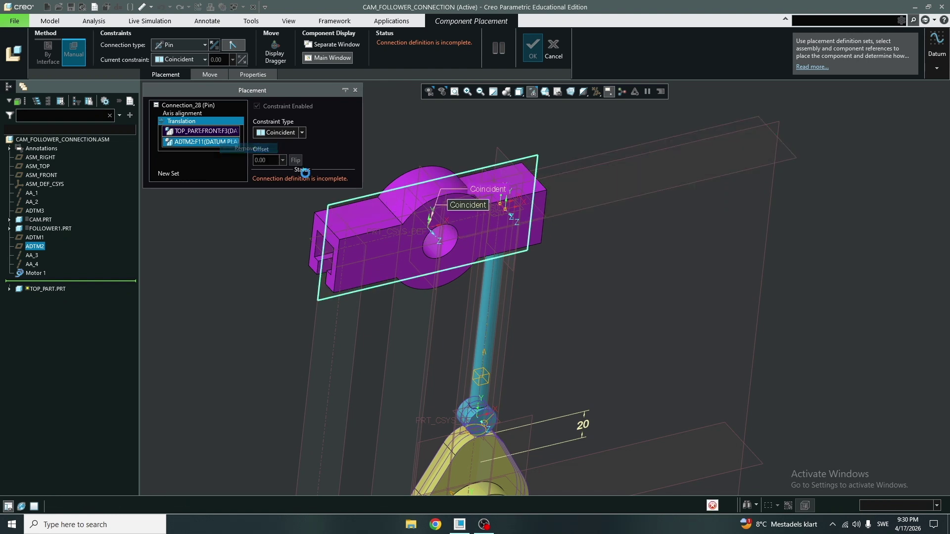
left_click(764, 218)
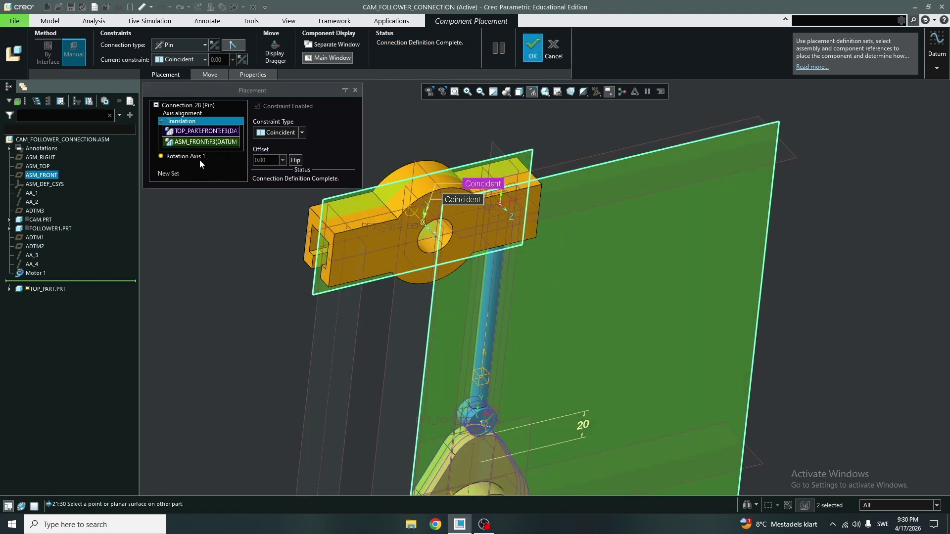
Define the rotation axis zero between TOP_PART's TOP plane and ADTM2, enable its regeneration value, and accept the placement.
left_click(200, 156)
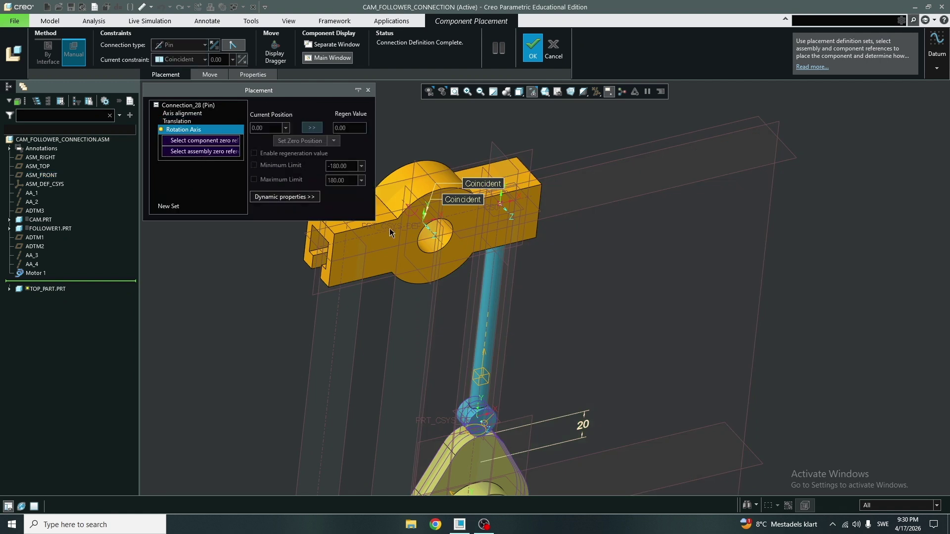
left_click(381, 248)
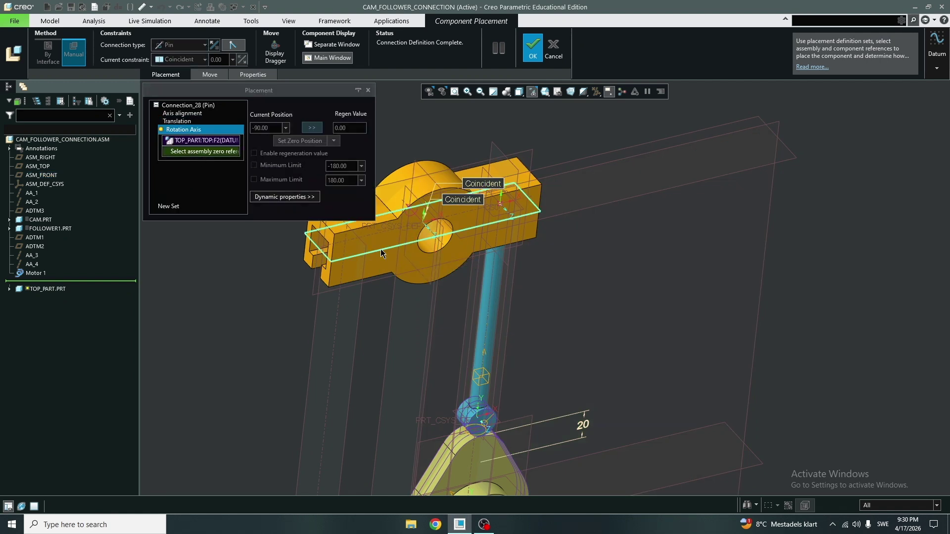
left_click(786, 158)
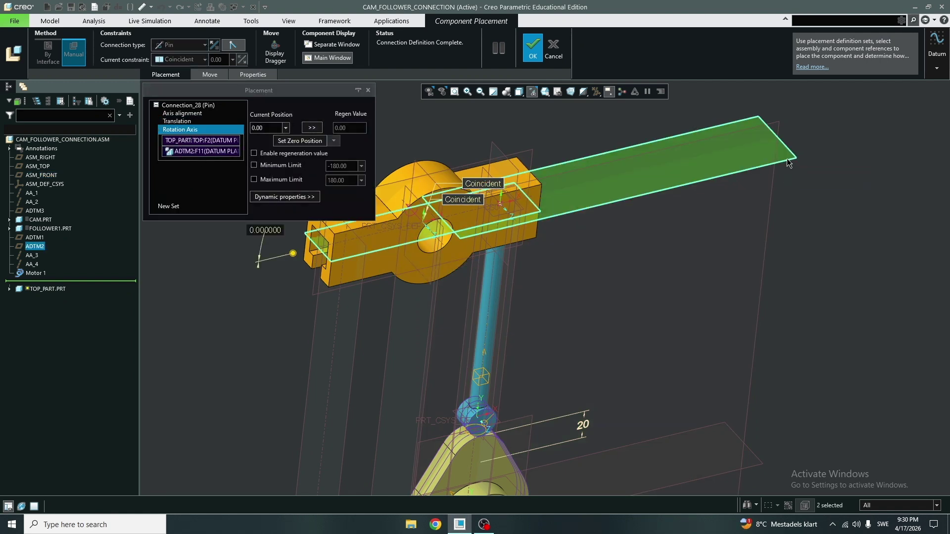
left_click(274, 153)
left_click(531, 50)
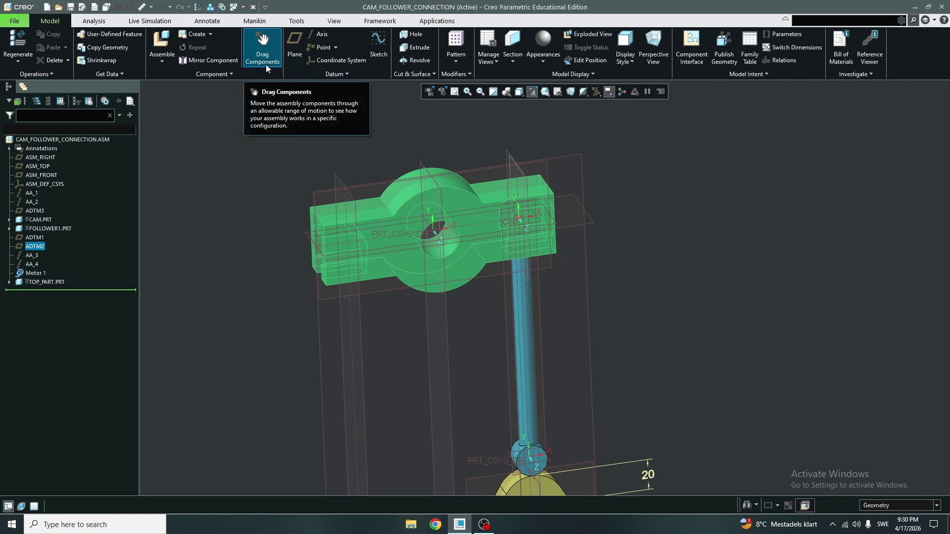
Swing TOP_PART with Drag Components to test its pin rotation, regenerate the assembly, and inspect its slotted end above the follower.
left_click(266, 65)
left_click(383, 219)
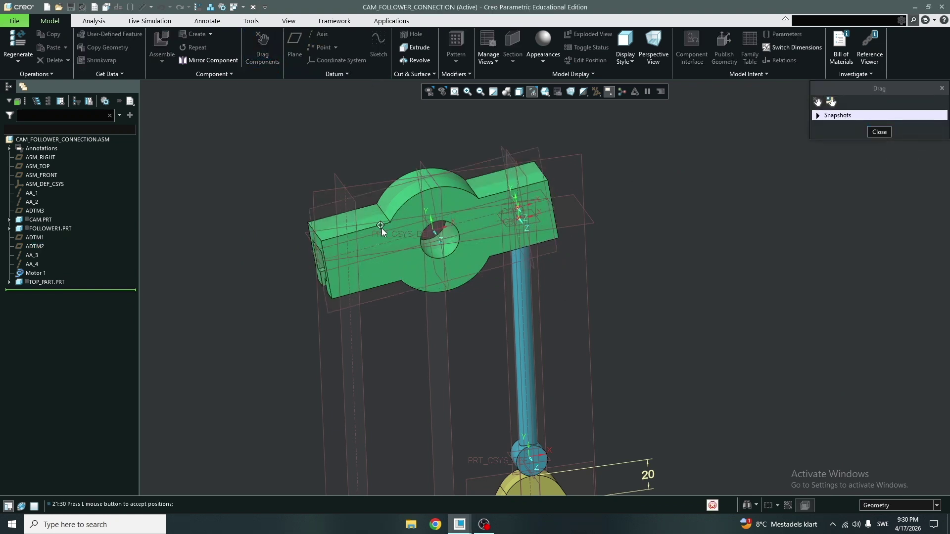
left_click(372, 263)
key("ctrl+g")
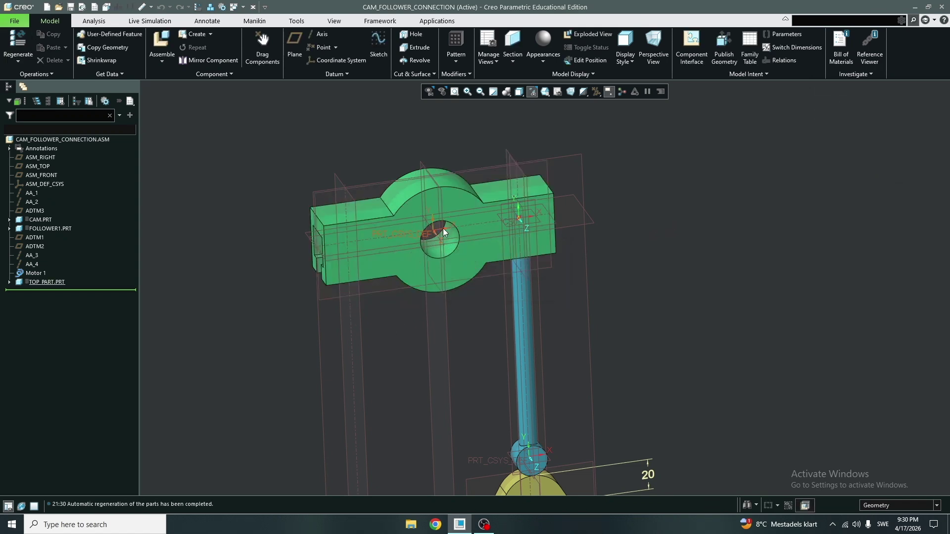
mouse_move(537, 230)
middle_mouse_down()
mouse_move(512, 222)
mouse_move(525, 259)
middle_mouse_up()
scroll(525, 259, "up", 4)
scroll(542, 361, "down", 1)
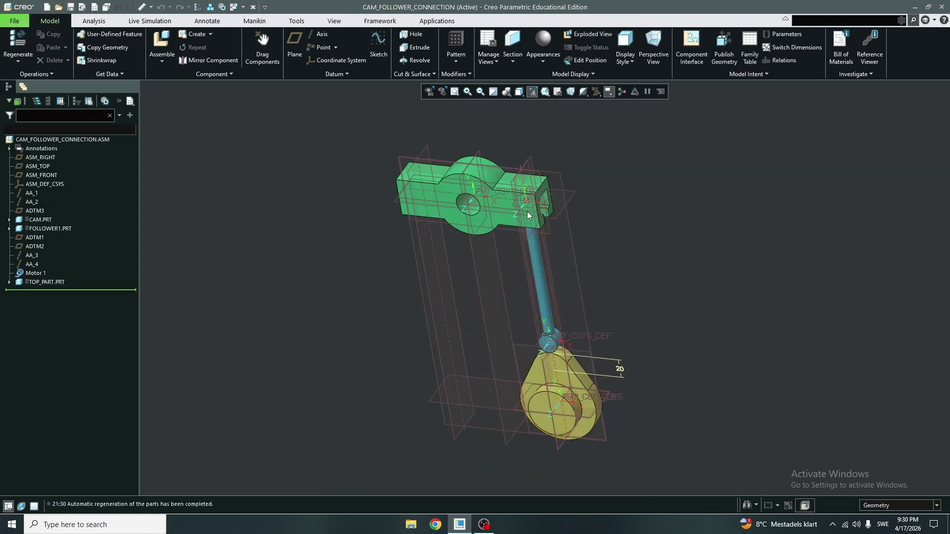
scroll(526, 211, "down", 3)
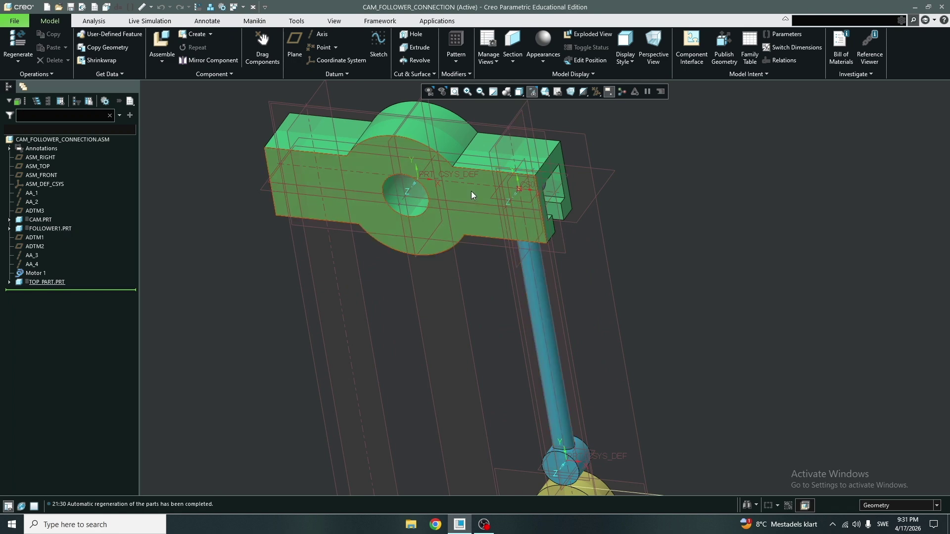
Swing TOP_PART about its pin with Drag Components to check how it moves relative to the follower rod.
mouse_move(540, 191)
middle_mouse_down()
mouse_move(507, 173)
mouse_move(534, 184)
mouse_move(535, 208)
mouse_move(543, 209)
mouse_move(485, 199)
mouse_move(545, 204)
middle_mouse_up()
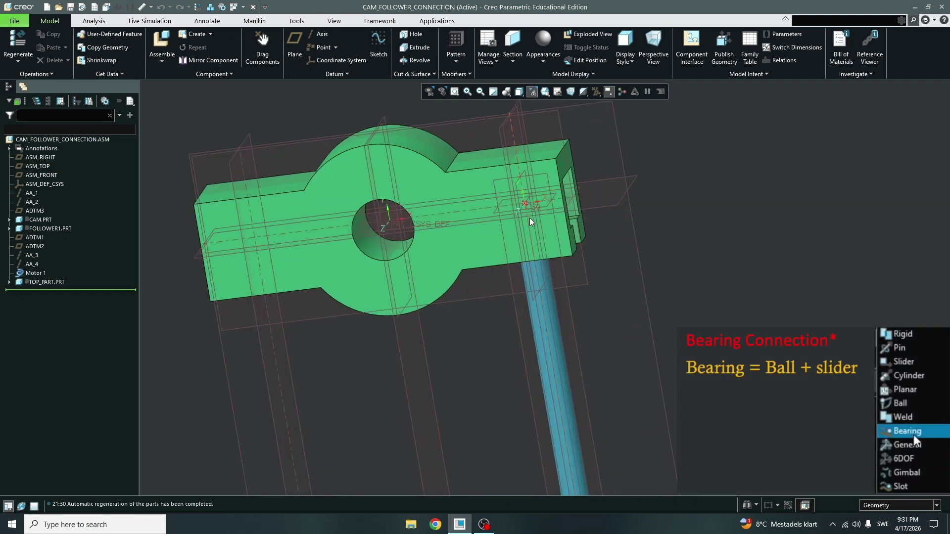
left_click(262, 47)
left_click(461, 249)
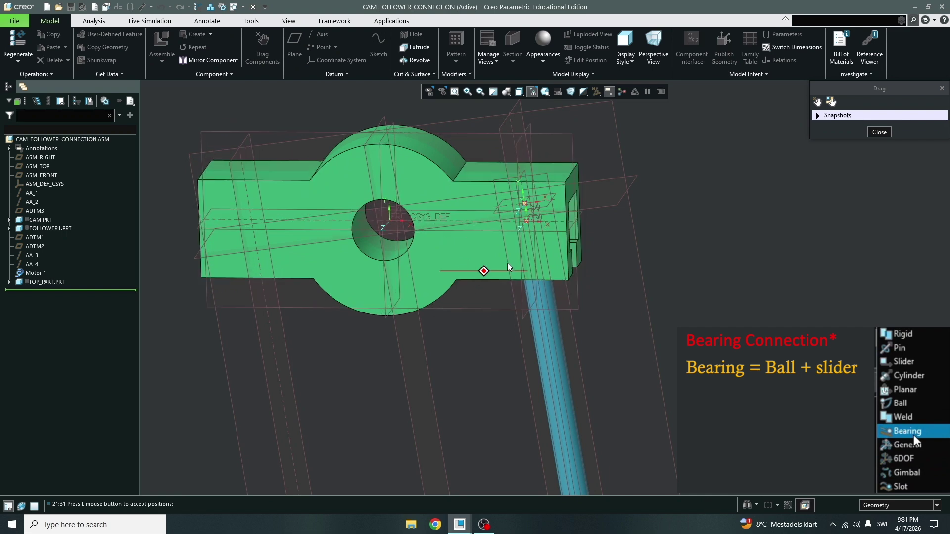
scroll(497, 270, "up", 5)
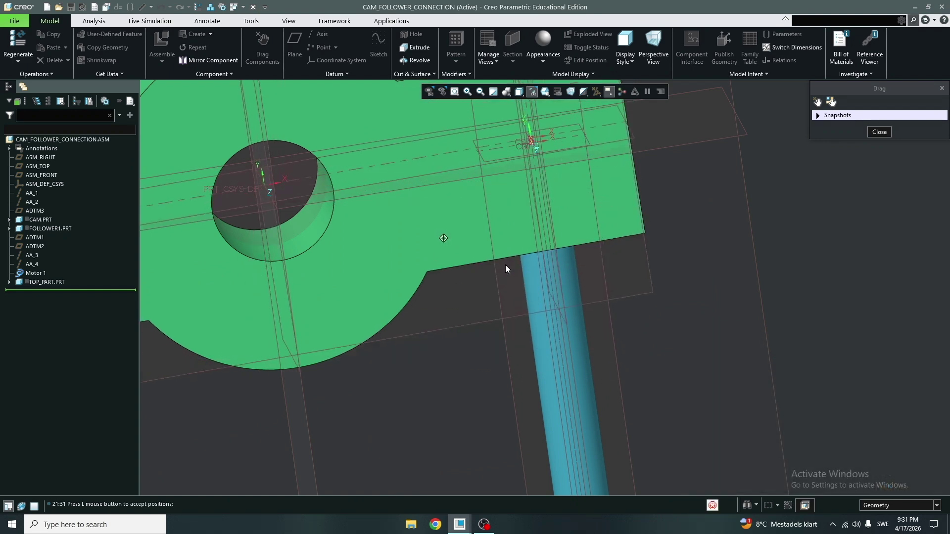
middle_click(506, 225)
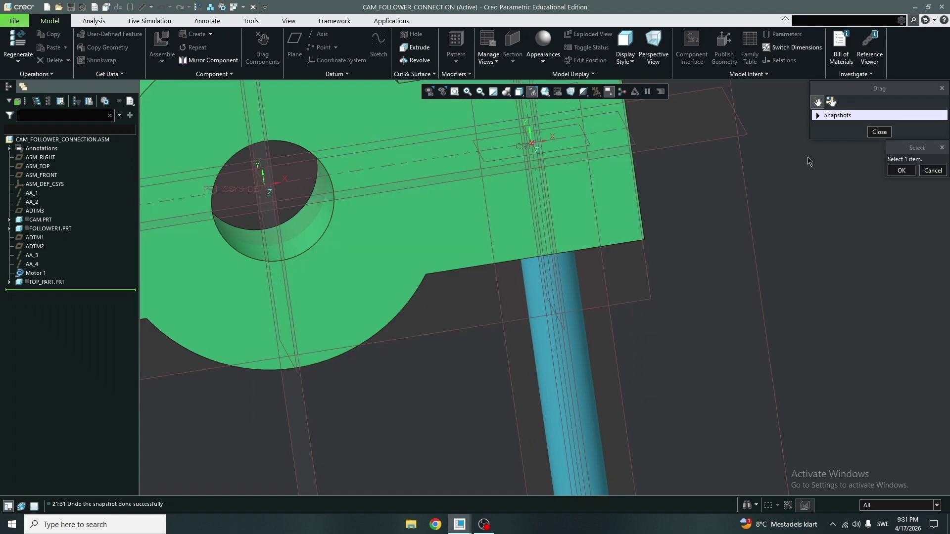
left_click(875, 133)
left_click(474, 210)
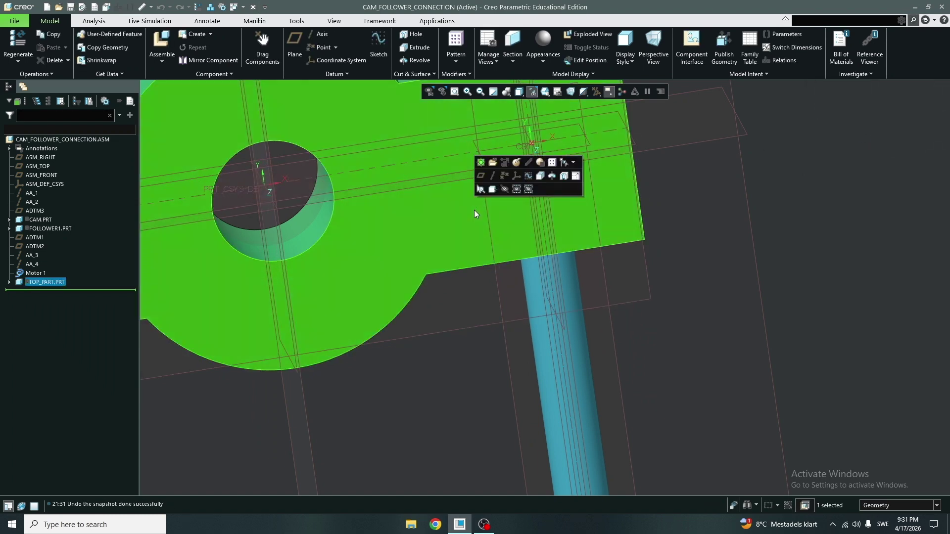
left_click(272, 55)
left_click(453, 262)
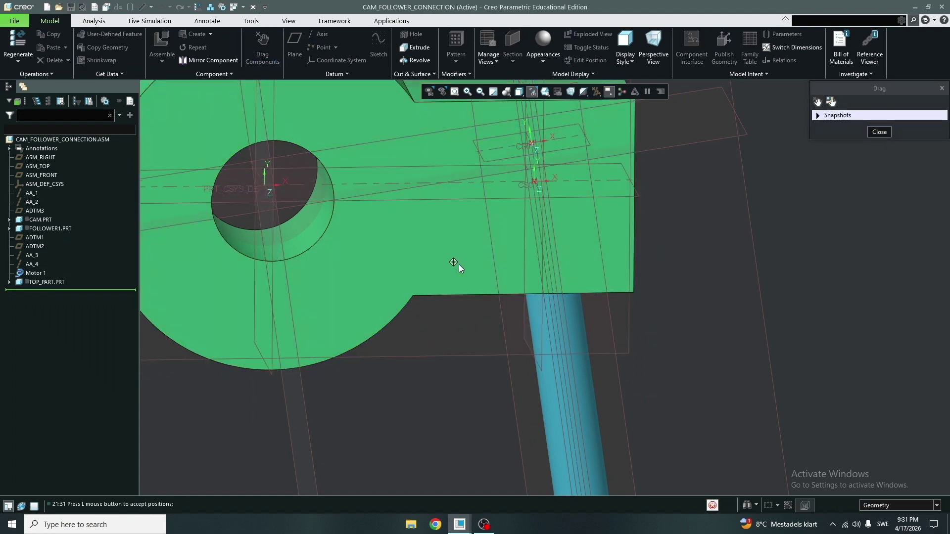
left_click(597, 241)
left_click(880, 133)
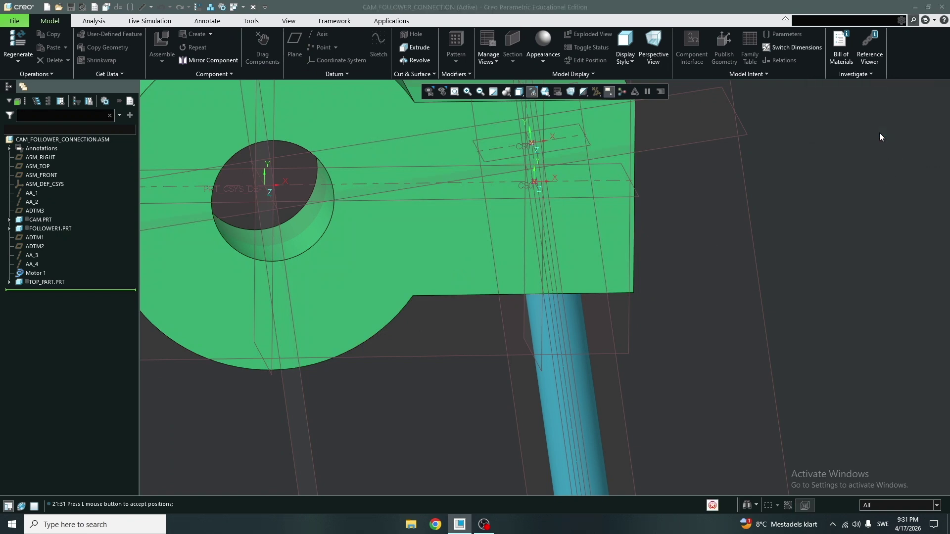
Edit TOP_PART's placement definition and add a second connection set of type Bearing.
scroll(607, 223, "up", 3)
scroll(590, 181, "down", 1)
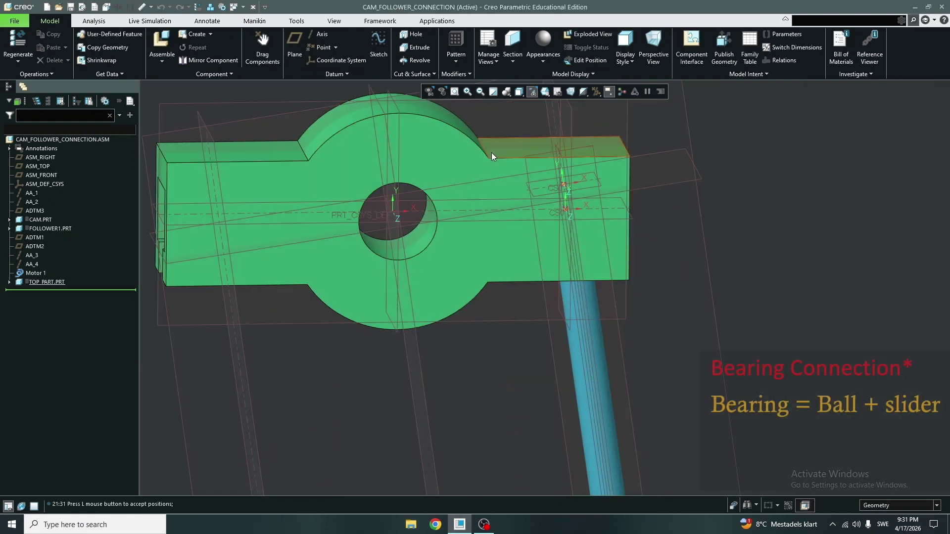
left_click(492, 153)
left_click(535, 107)
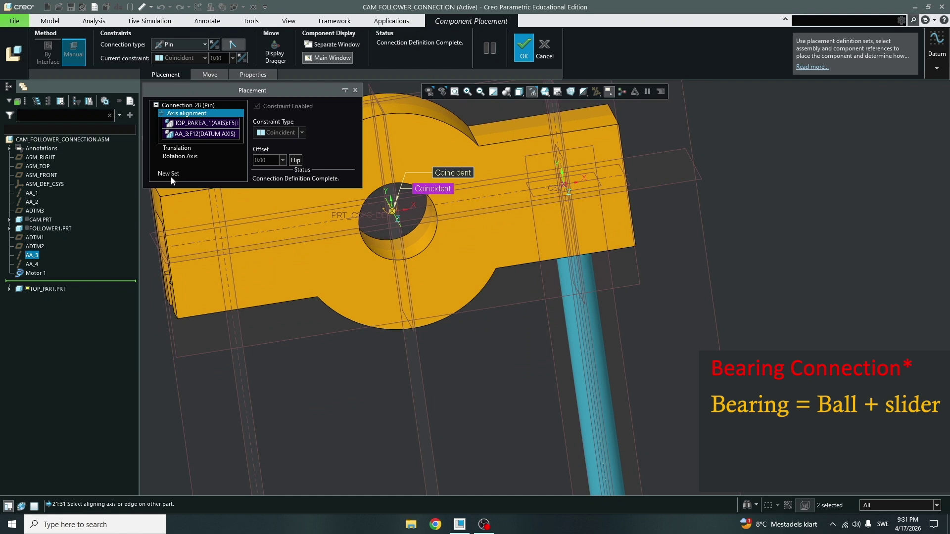
left_click(171, 177)
left_click(194, 44)
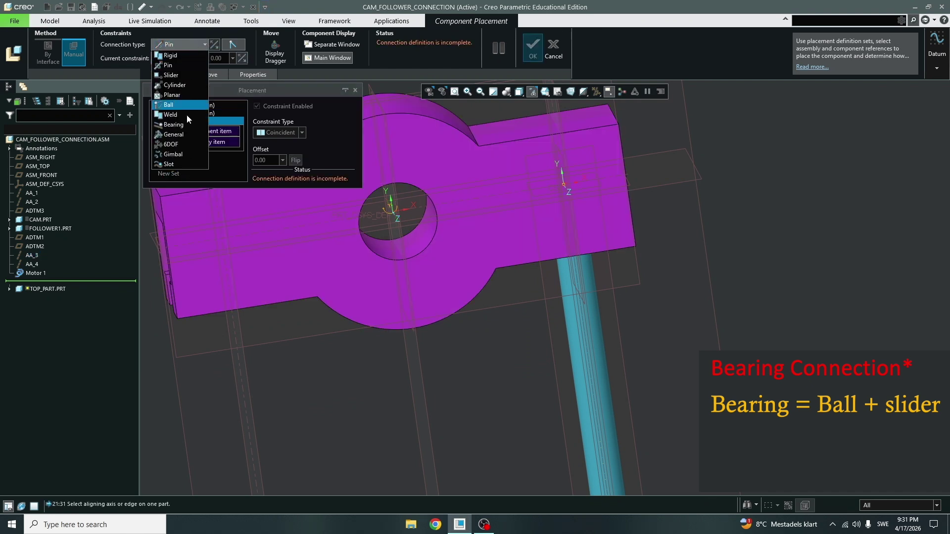
left_click(174, 125)
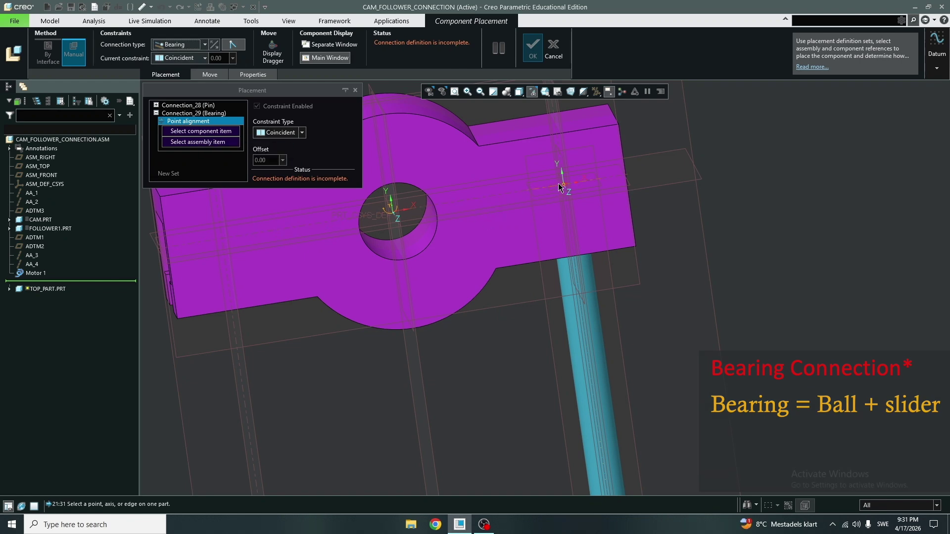
Limit the datum display to axes and points around TOP_PART's slotted end above the follower.
scroll(562, 188, "down", 4)
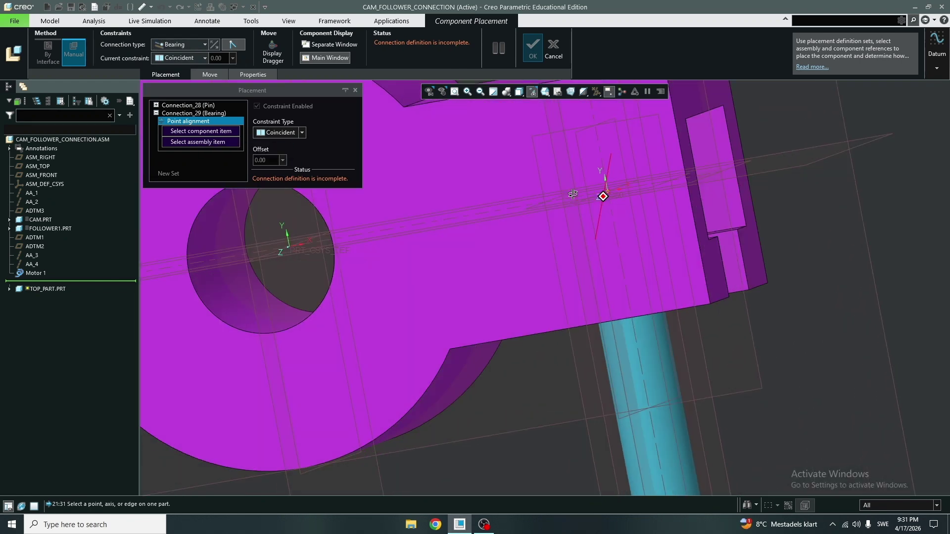
middle_click_drag(572, 195, 588, 212)
scroll(588, 211, "up", 3)
scroll(613, 136, "down", 3)
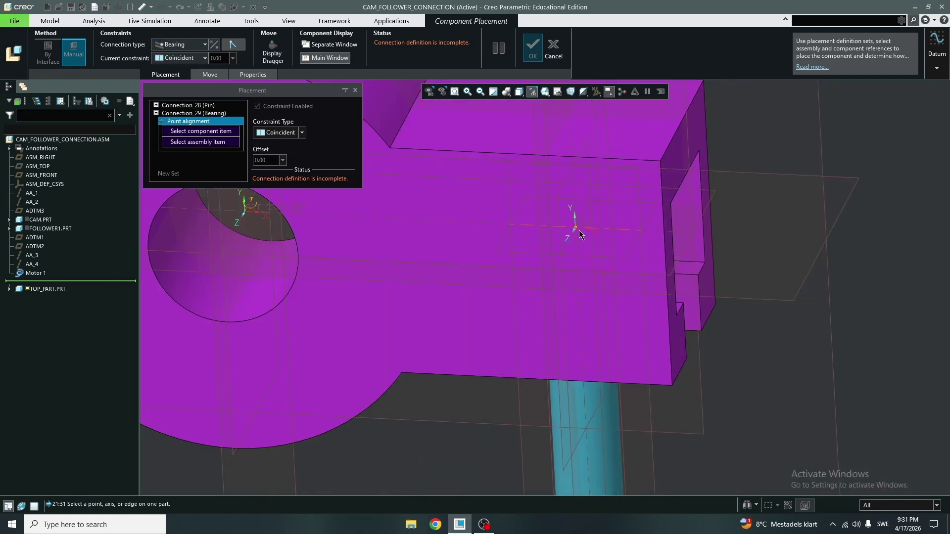
left_click(596, 91)
left_click(600, 99)
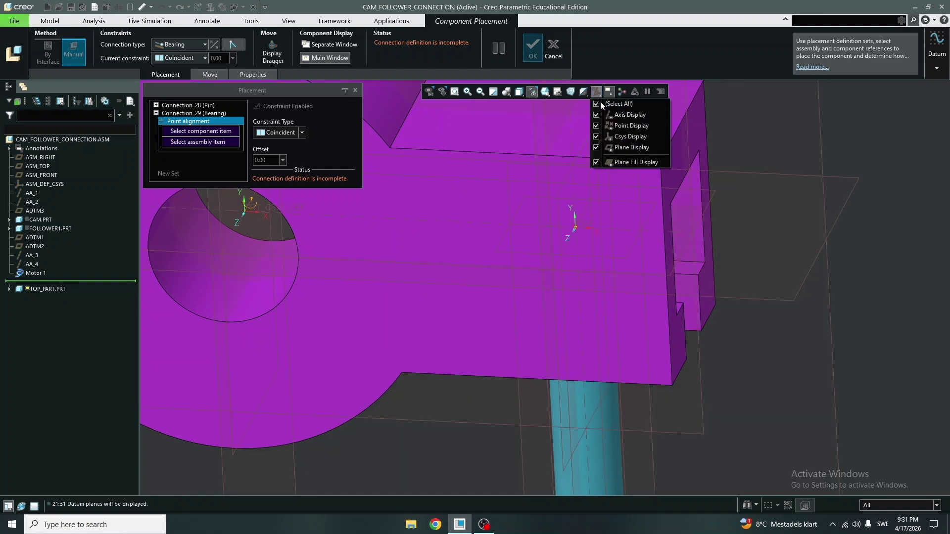
left_click(596, 115)
left_click(596, 126)
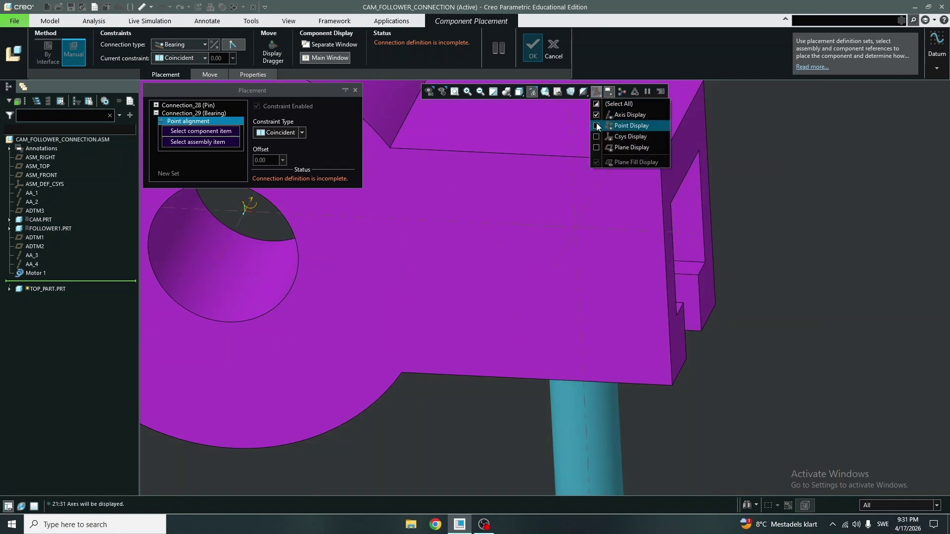
left_click(738, 234)
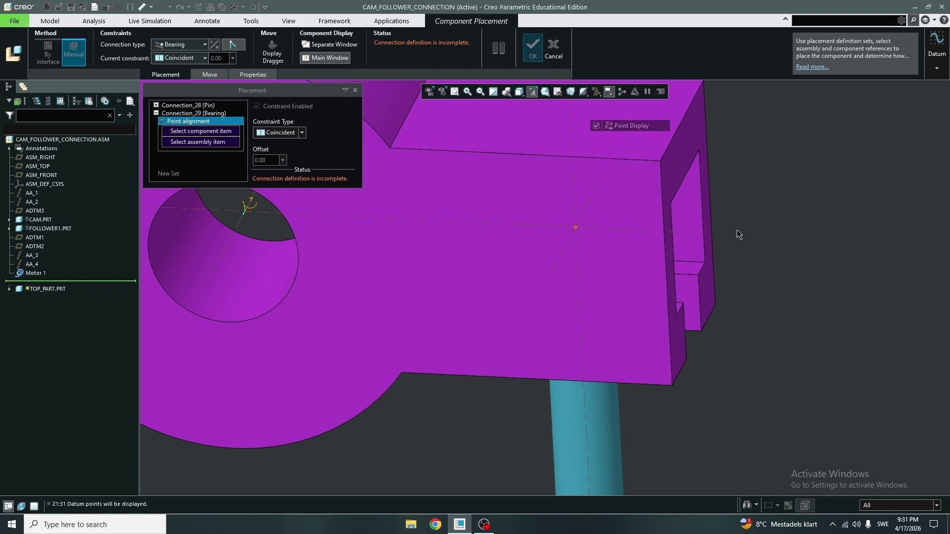
Align TOP_PART's lengthwise axis A_4 with FOLLOWER1's point PNT0 for the bearing's point alignment, and accept the placement.
left_click(466, 228)
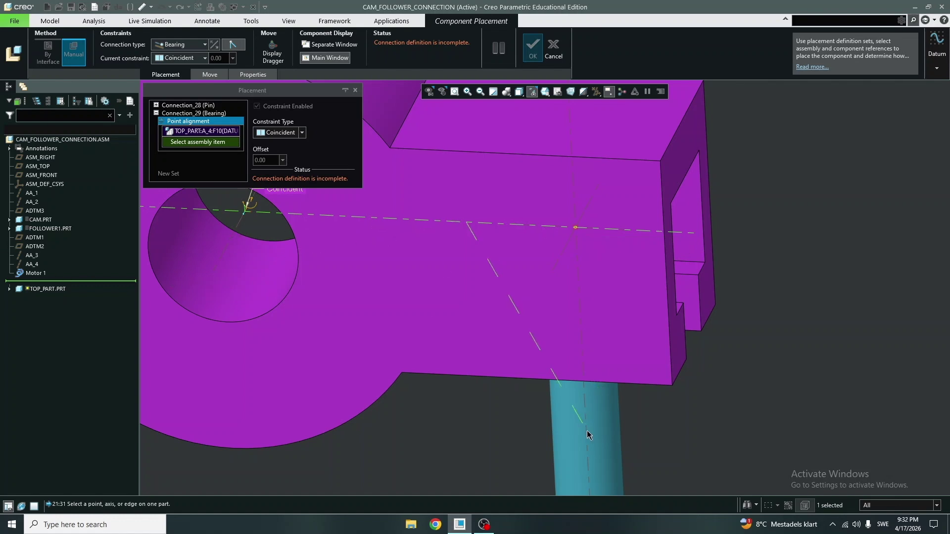
left_click(10, 229)
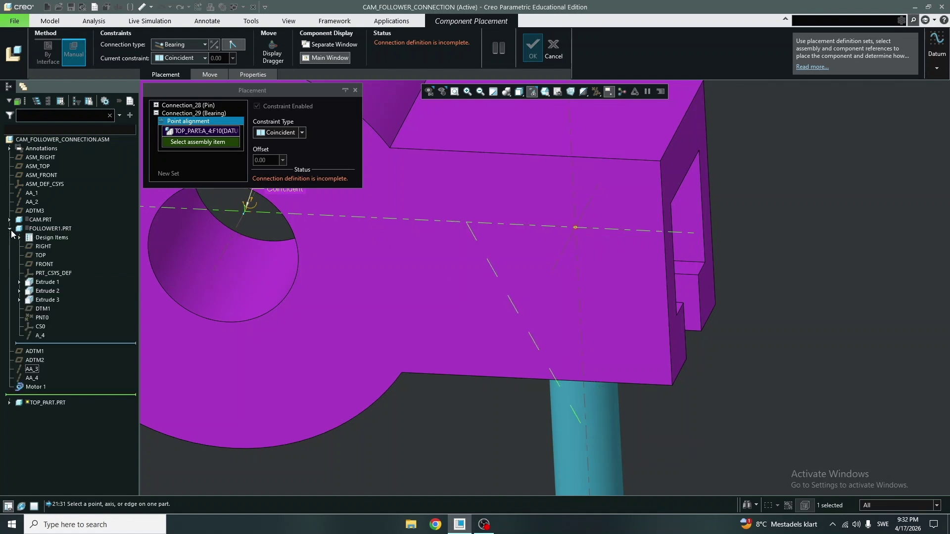
left_click(30, 316)
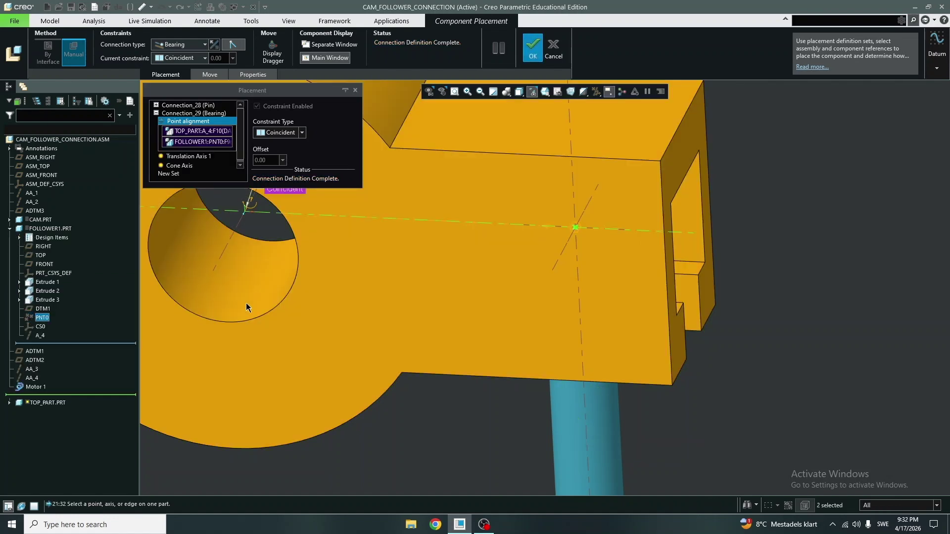
left_click(536, 47)
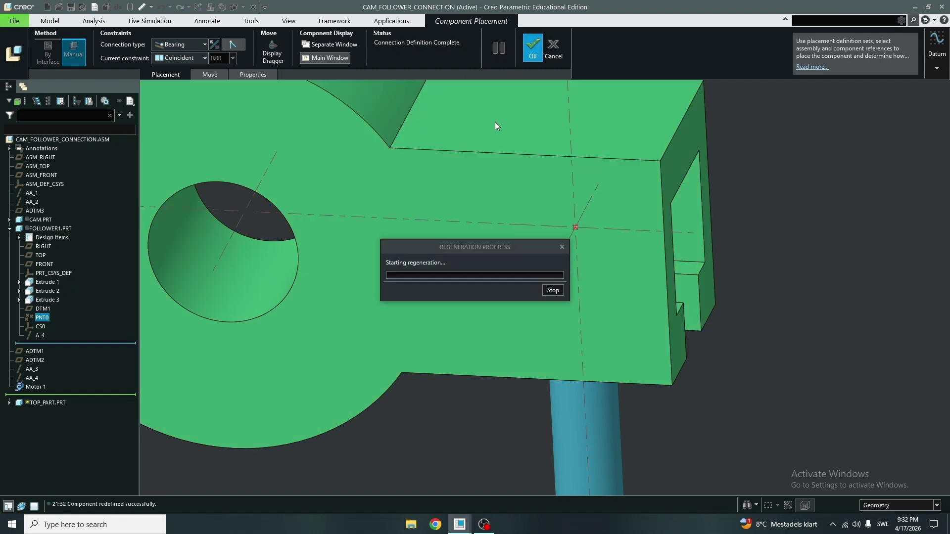
Rotate the cam with Drag Components to test that it drives the follower and TOP_PART together.
scroll(536, 228, "up", 5)
scroll(516, 301, "up", 3)
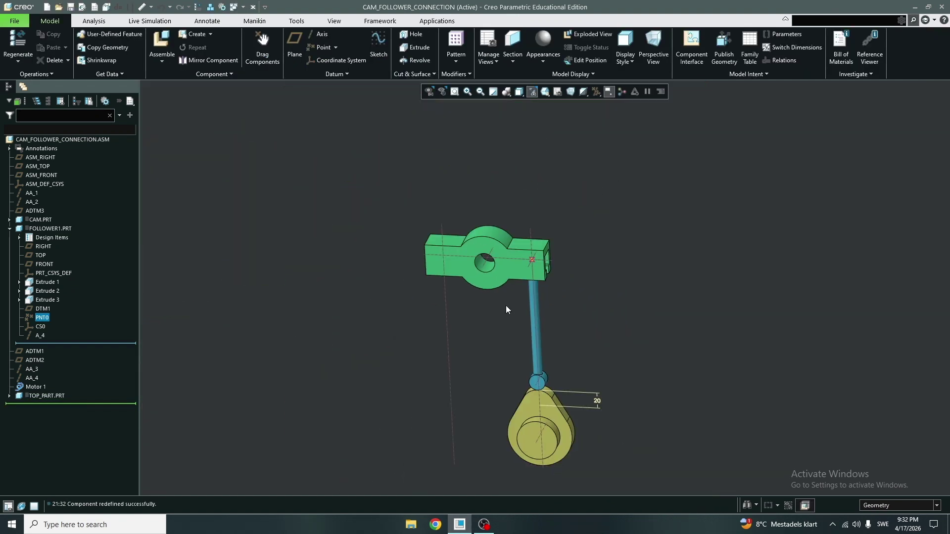
left_click(259, 49)
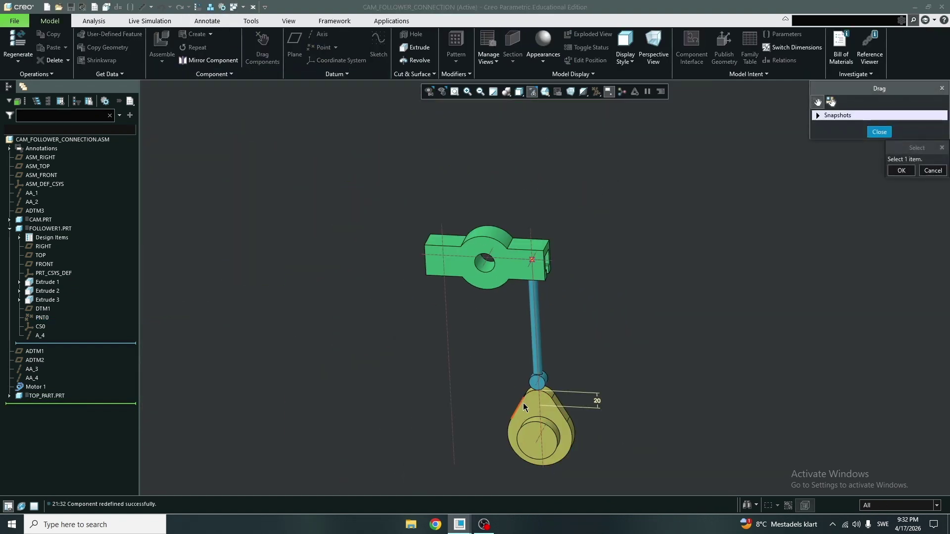
left_click(527, 403)
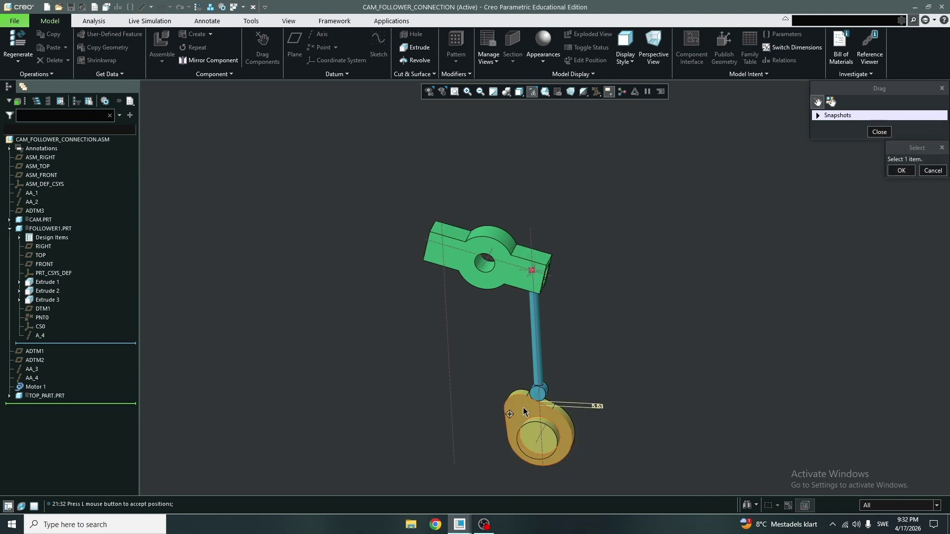
left_click(521, 408)
middle_click_drag(456, 322, 513, 316)
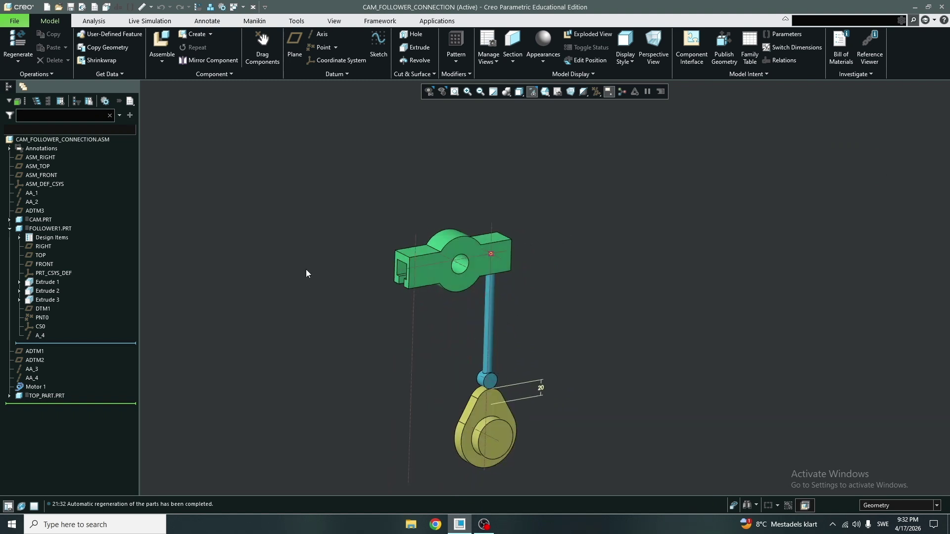
Search the Creo_Mekanismer folder for "foll" and bring follower2.prt into the assembly as a new component.
left_click(158, 41)
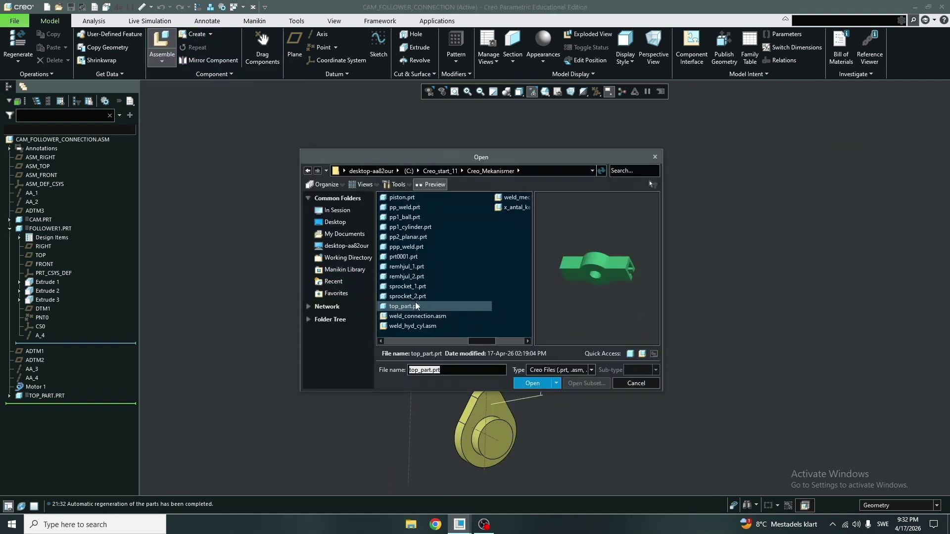
left_click(635, 170)
type("foll")
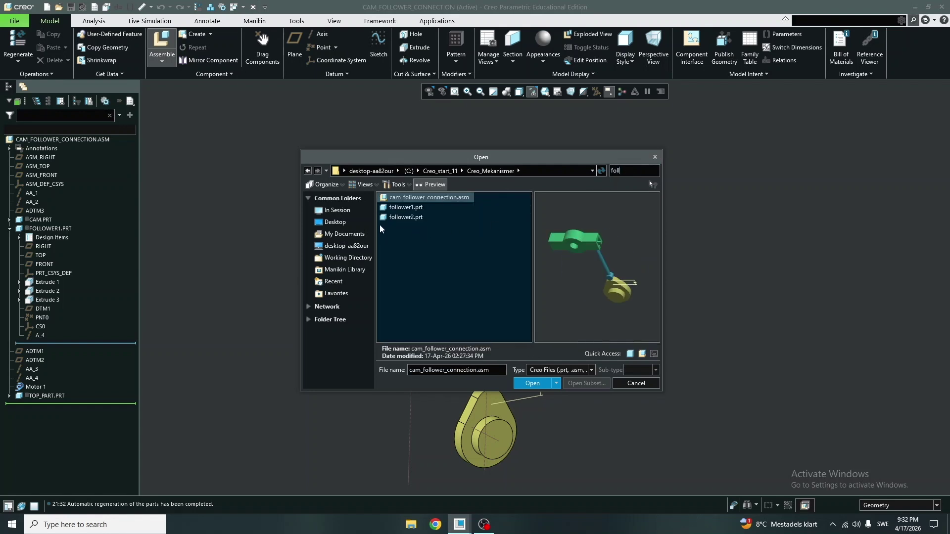
double_click(403, 217)
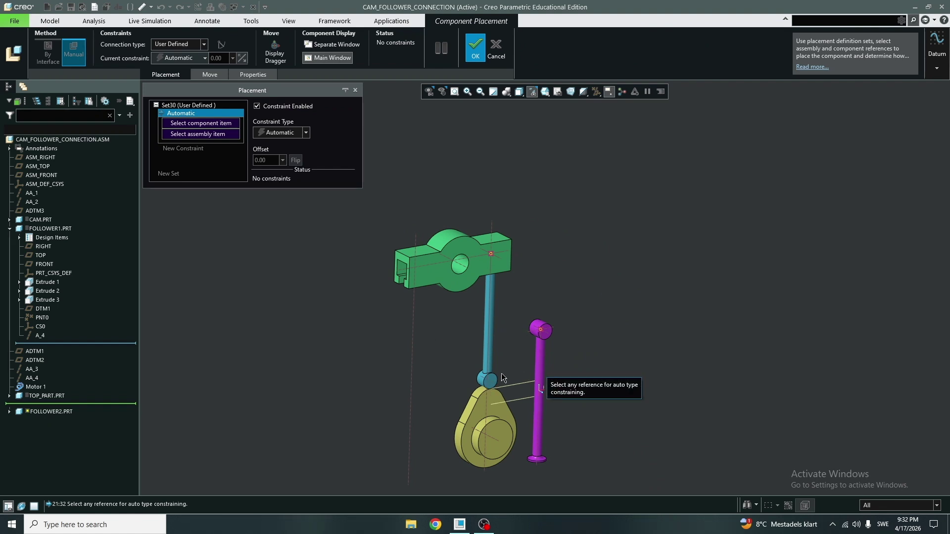
Set FOLLOWER2's connection type to Slider and align its rod axis with datum axis AA_4.
left_click(179, 49)
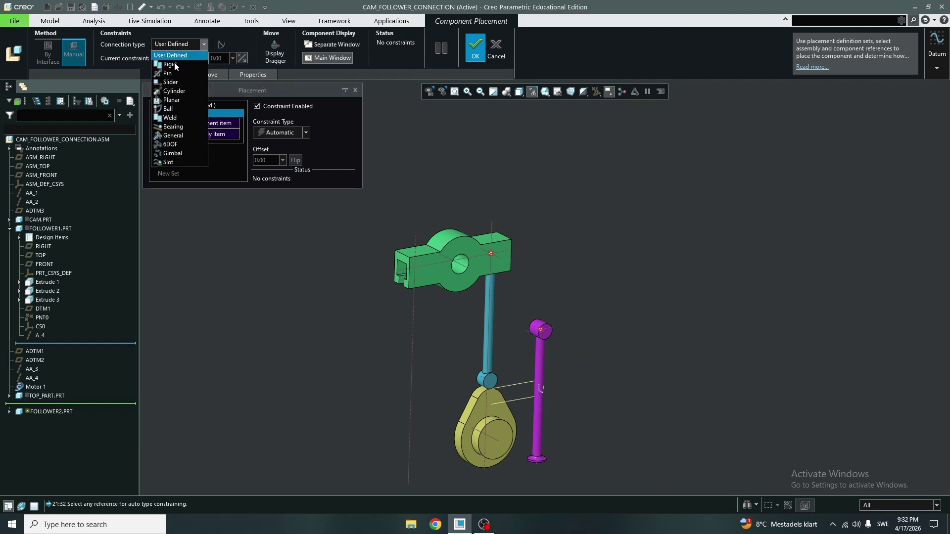
left_click(171, 81)
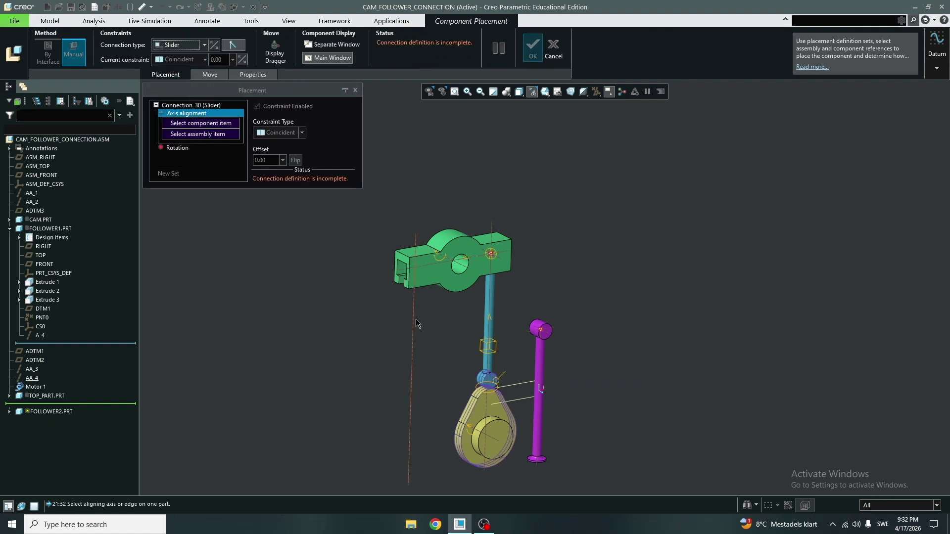
left_click(415, 323)
left_click(539, 357)
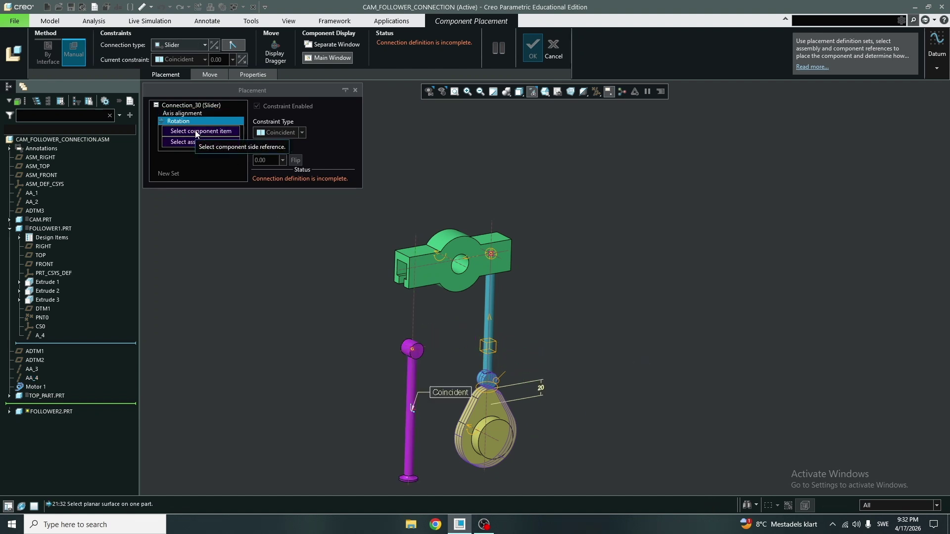
Turn on datum plane display, make FOLLOWER2's FRONT plane coincident with ASM_FRONT as the slider's rotation reference, and accept the placement.
left_click(597, 93)
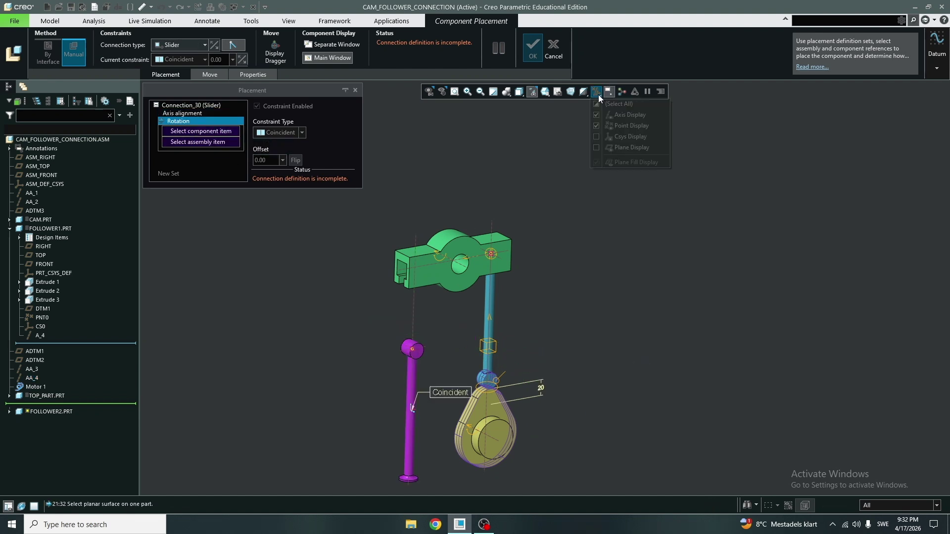
left_click(595, 146)
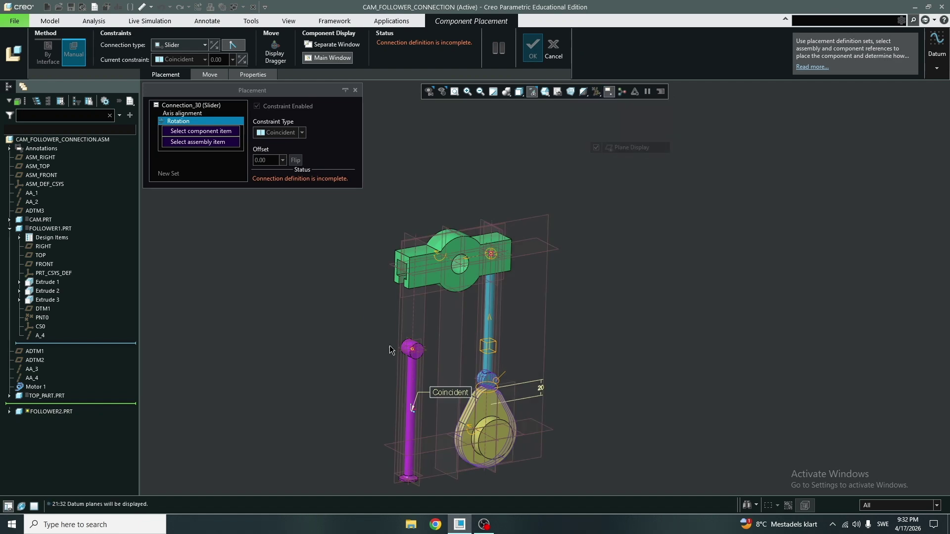
scroll(401, 360, "up", 4)
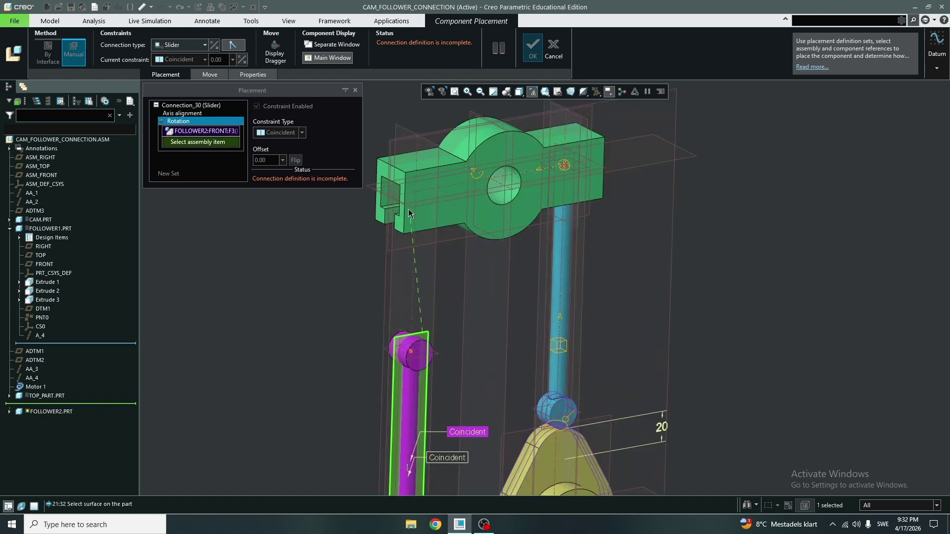
left_click(384, 277)
left_click(384, 277)
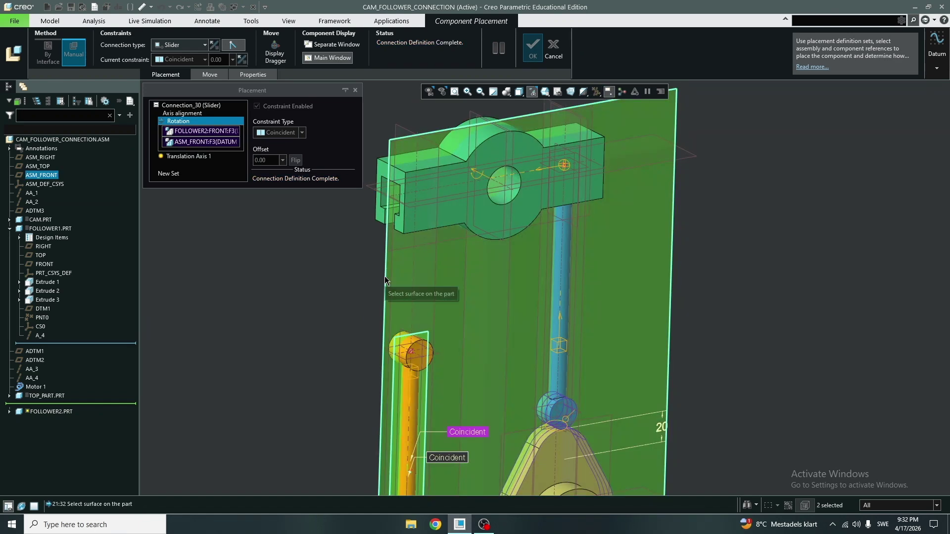
left_click(532, 47)
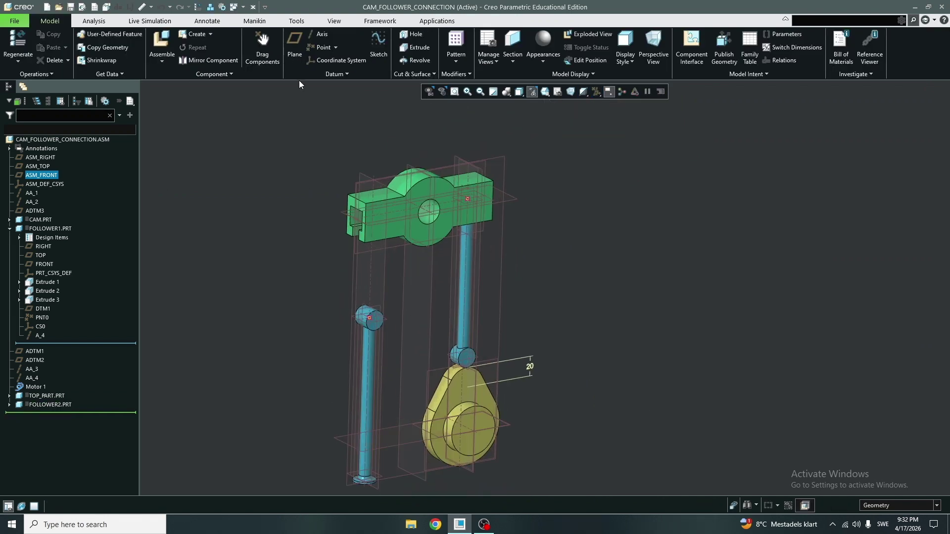
Use Drag Components to slide FOLLOWER2 up along its axis until its head sits just below TOP_PART's slotted end.
left_click(262, 47)
scroll(373, 360, "up", 5)
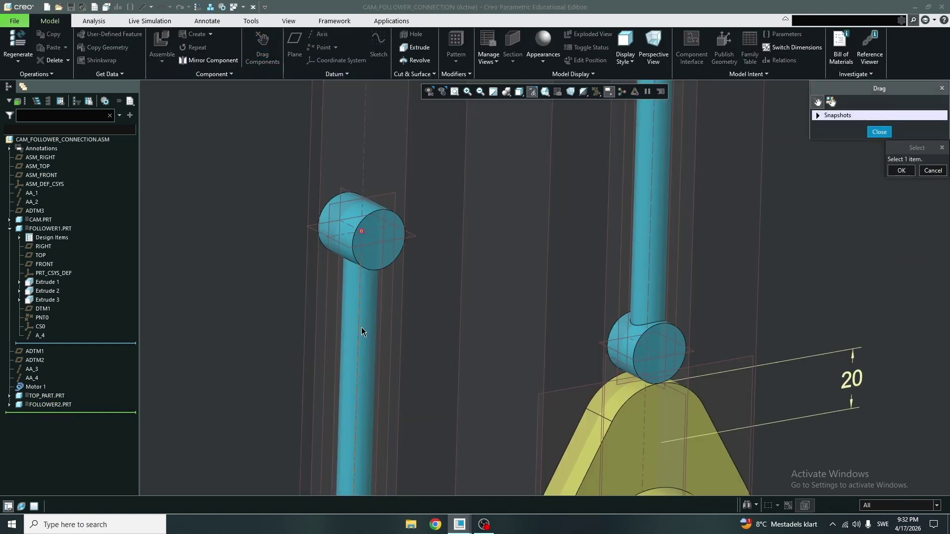
left_click(355, 260)
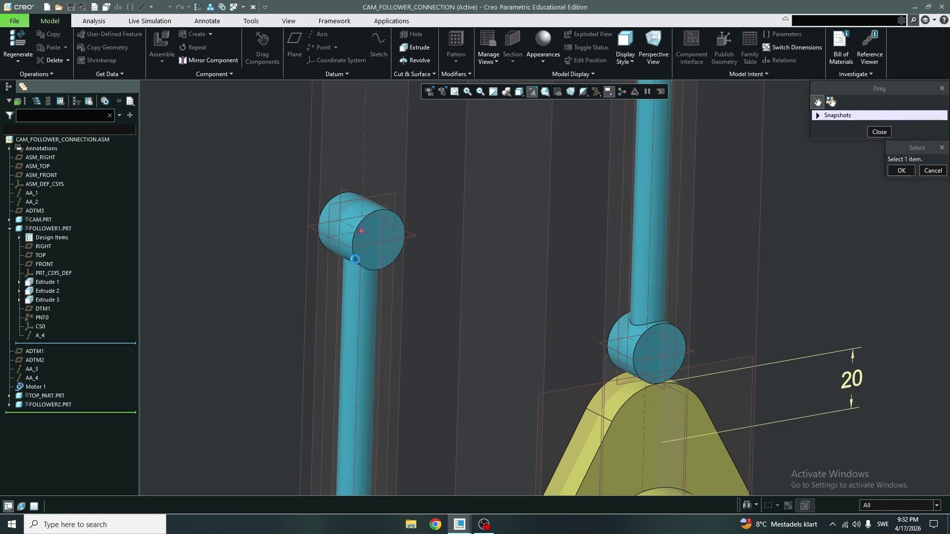
scroll(341, 197, "down", 8)
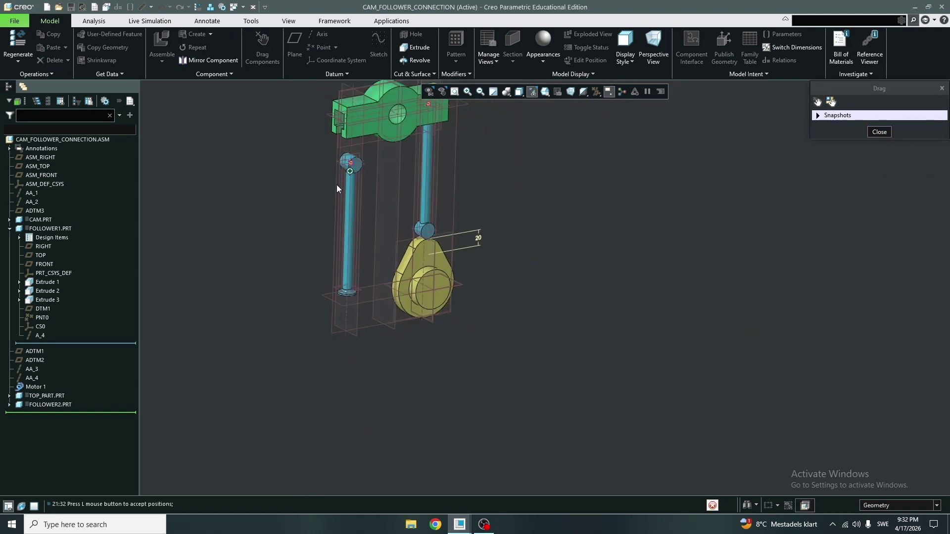
left_click(337, 158)
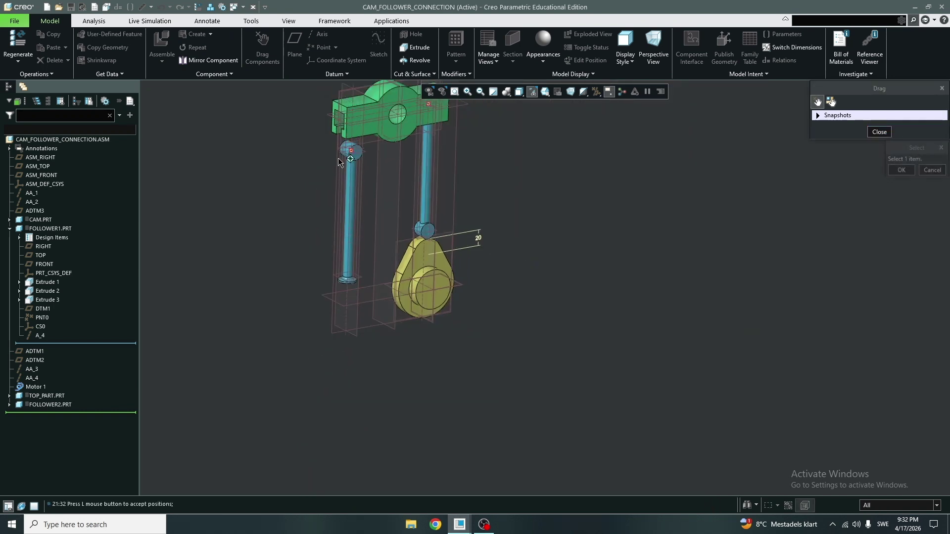
middle_click(309, 155)
scroll(284, 96, "up", 5)
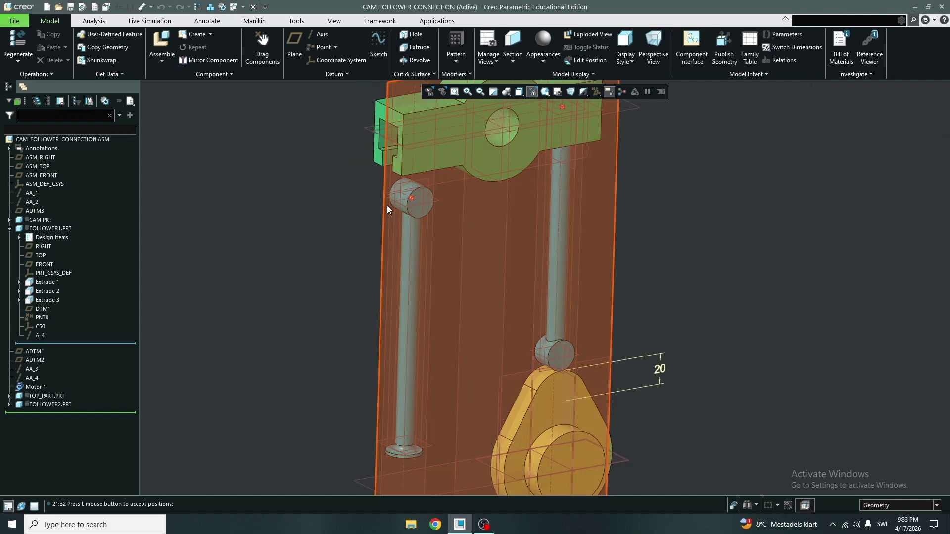
middle_click_drag(407, 241, 462, 285)
scroll(395, 138, "up", 3)
middle_click_drag(389, 139, 380, 141)
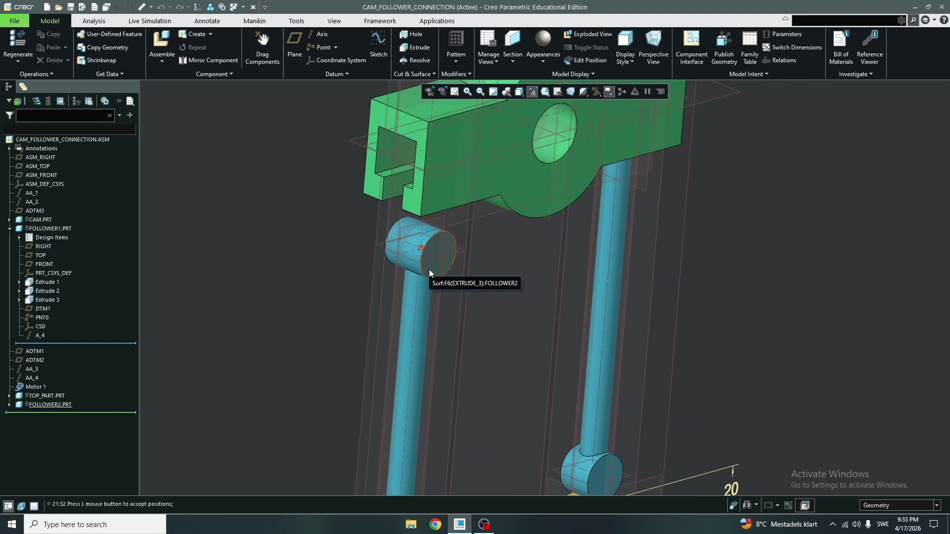
left_click(414, 195)
left_click(454, 151)
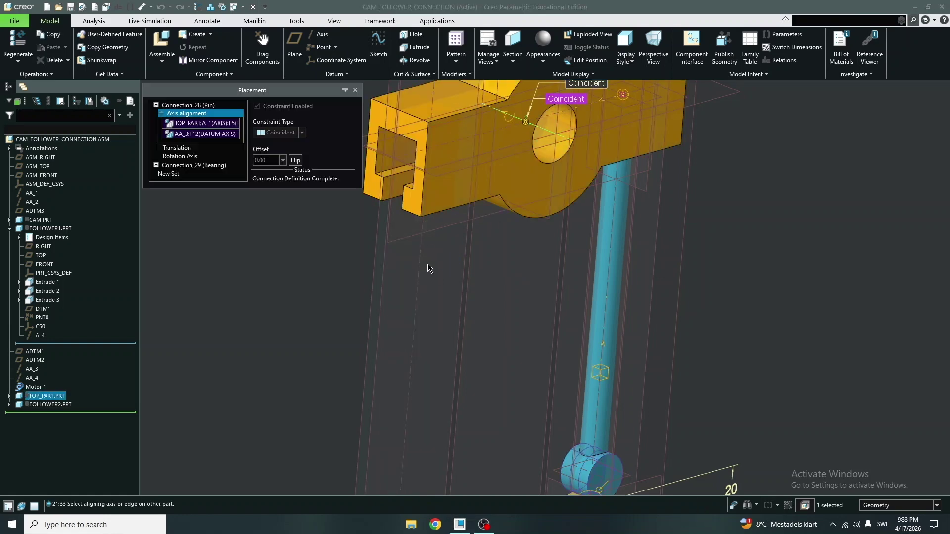
left_click(546, 44)
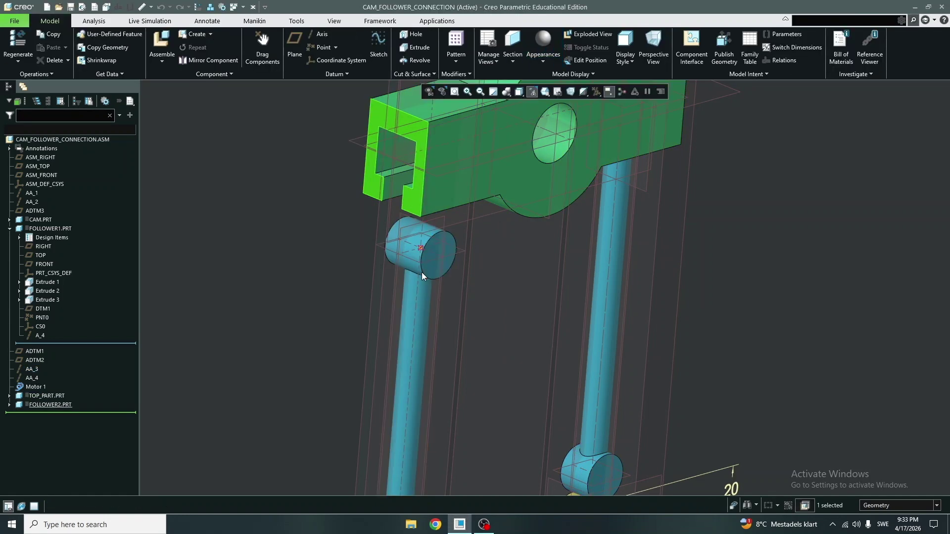
Edit FOLLOWER2's placement definition and add a second connection set of type Bearing.
left_click(409, 268)
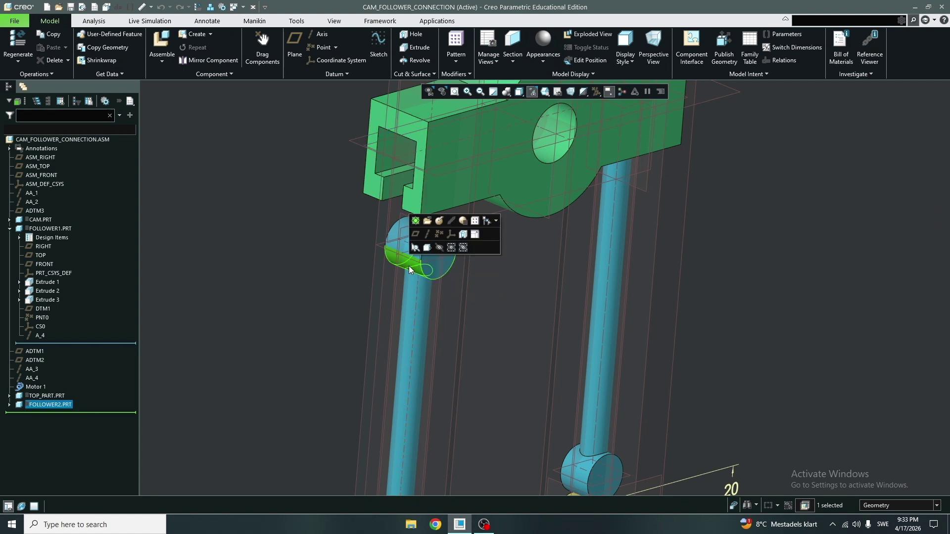
left_click(434, 232)
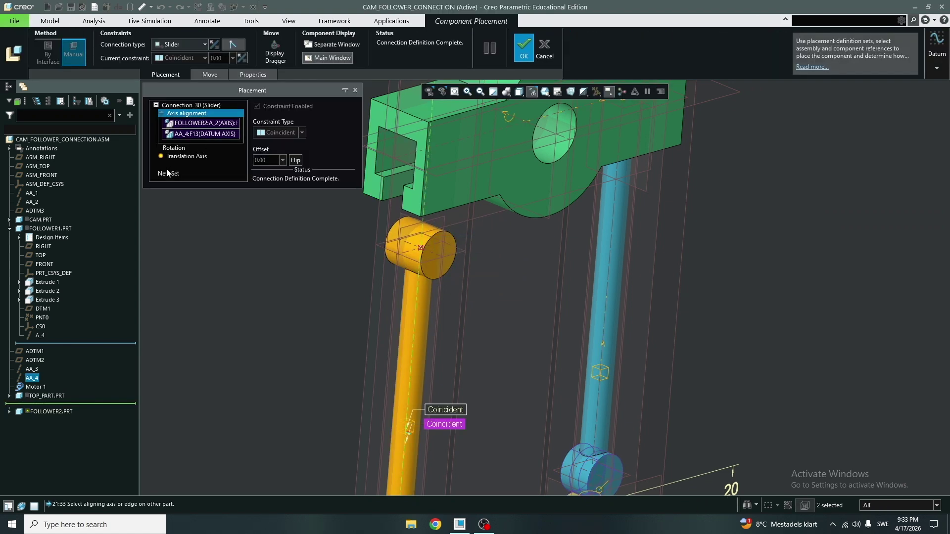
left_click(167, 173)
left_click(183, 45)
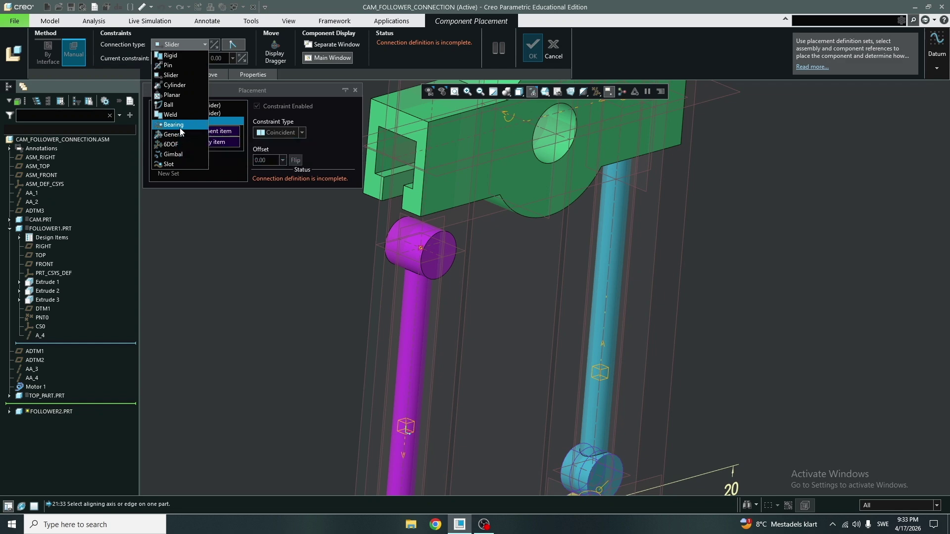
left_click(174, 125)
Align FOLLOWER2's point PNT0 with TOP_PART's datum axis A_4 as the bearing references and accept the placement.
mouse_move(601, 311)
middle_mouse_down()
mouse_move(600, 289)
mouse_move(601, 328)
mouse_move(593, 293)
middle_mouse_up()
scroll(600, 316, "up", 3)
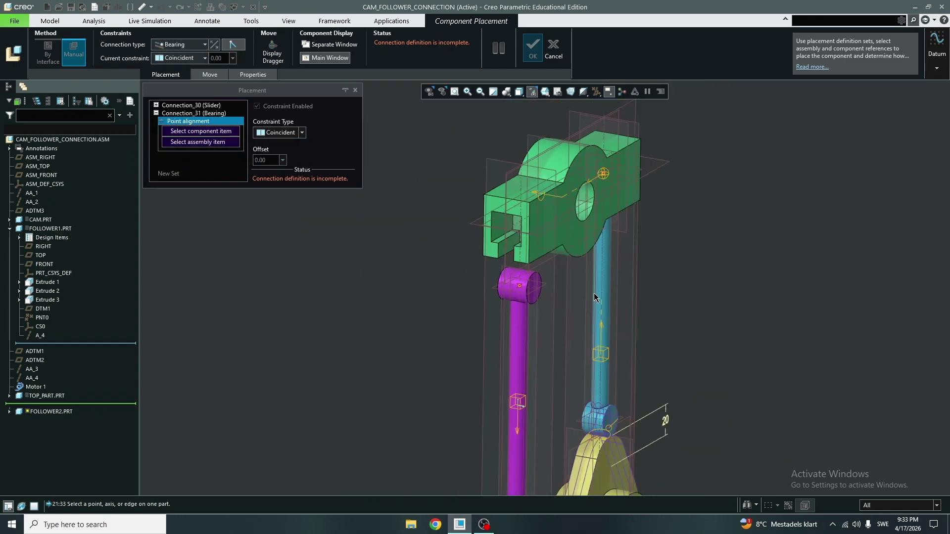
scroll(523, 233, "down", 3)
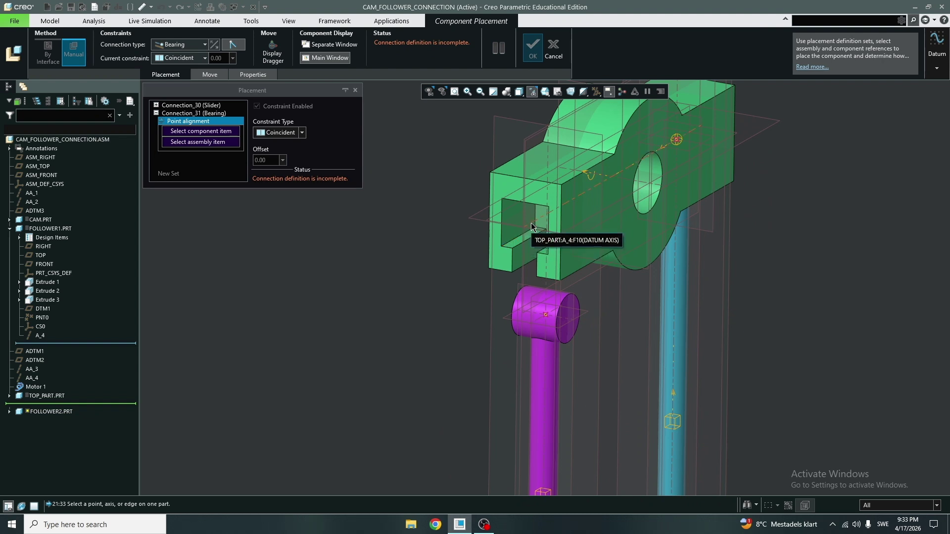
left_click(531, 226)
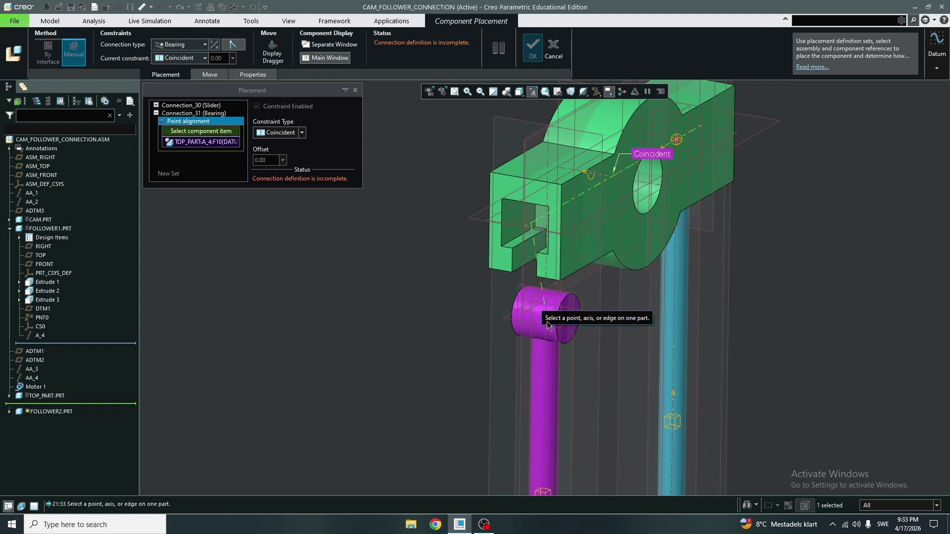
scroll(546, 320, "down", 3)
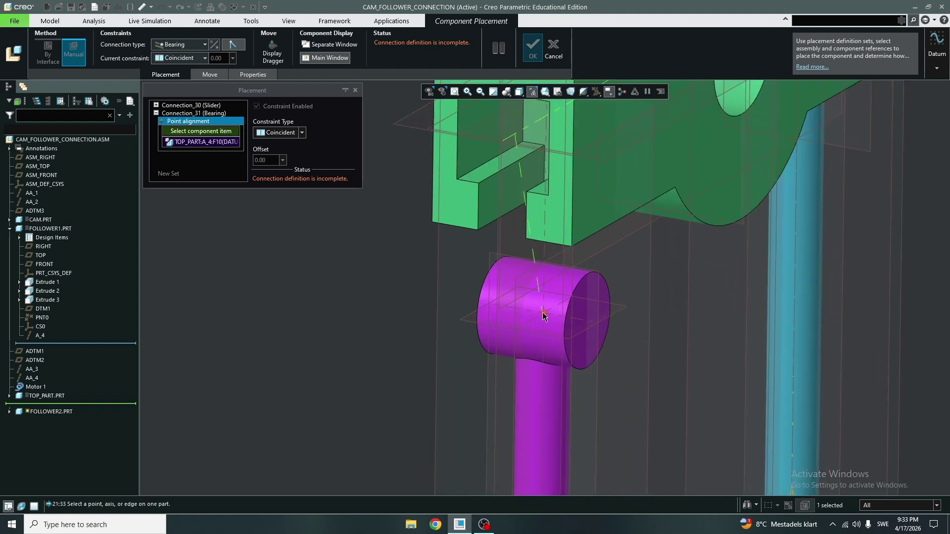
left_click(542, 312)
left_click(519, 321)
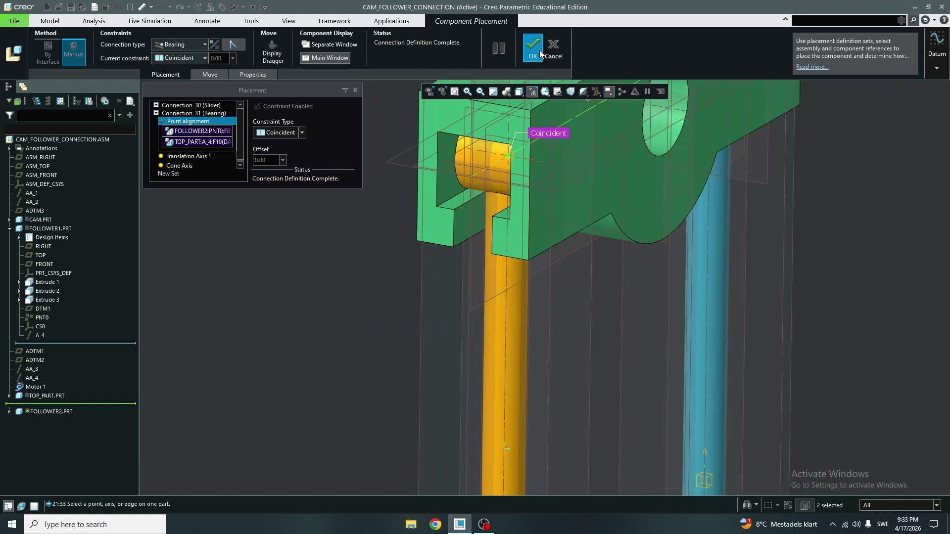
left_click(532, 55)
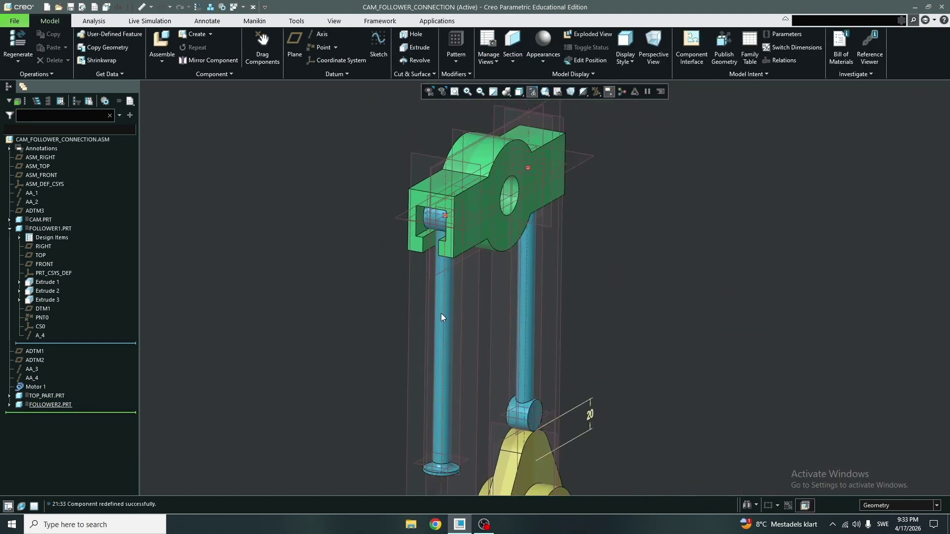
Examine the assembly from several viewpoints, checking both followers' connections to TOP_PART and the follower's contact with the cam.
mouse_move(459, 356)
middle_mouse_down()
mouse_move(445, 341)
mouse_move(432, 349)
mouse_move(460, 315)
middle_mouse_up()
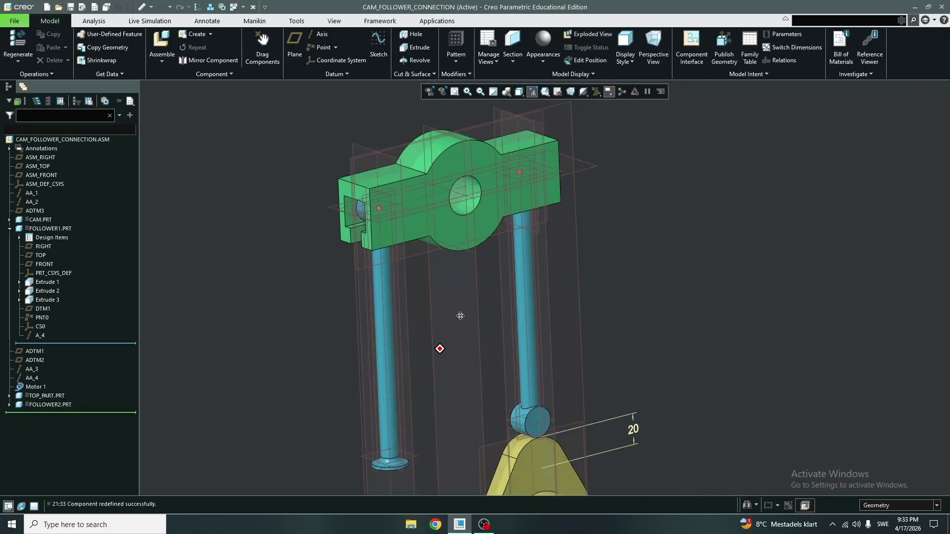
scroll(459, 307, "up", 4)
middle_click_drag(555, 314, 530, 319)
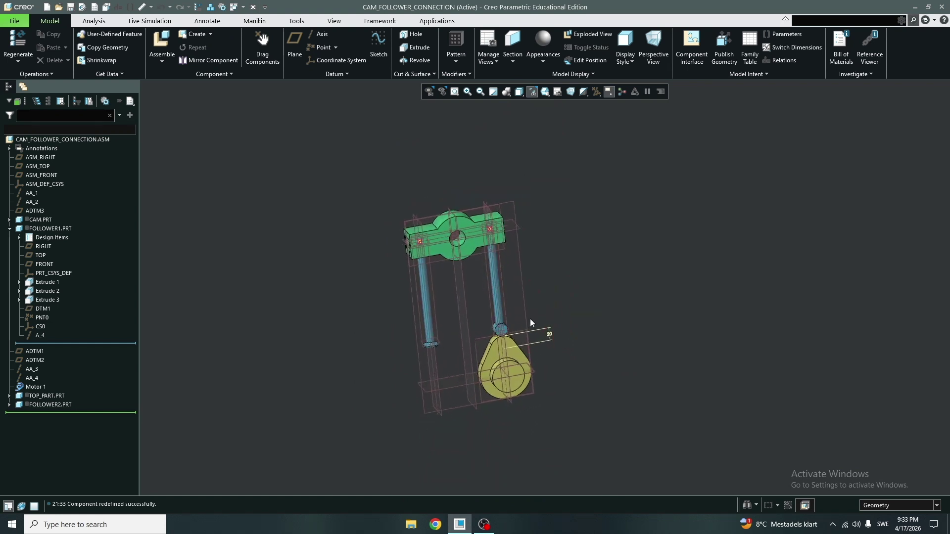
scroll(451, 275, "down", 3)
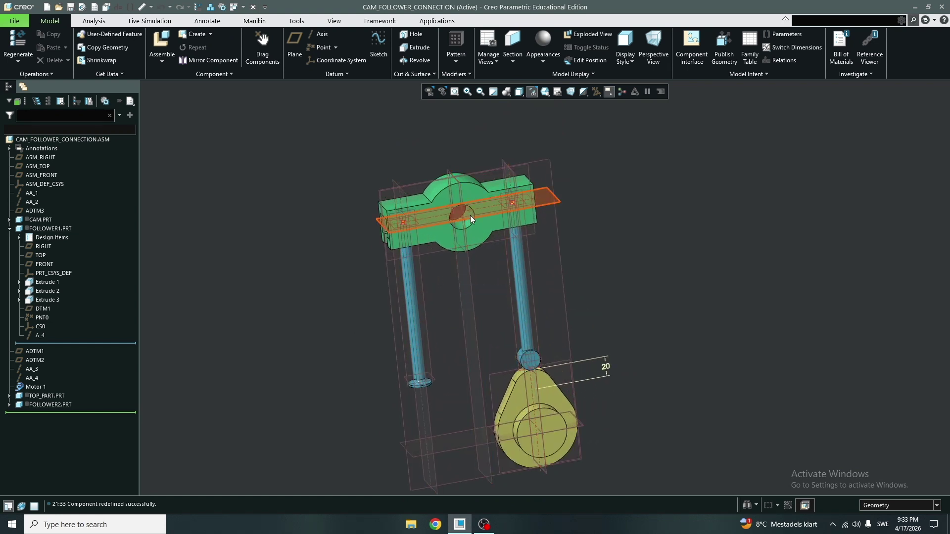
scroll(447, 191, "down", 3)
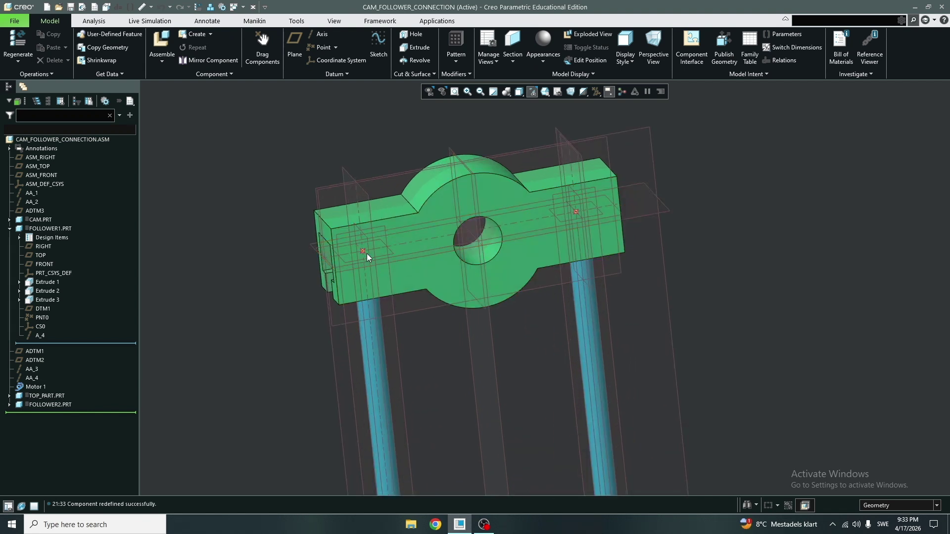
scroll(521, 328, "up", 5)
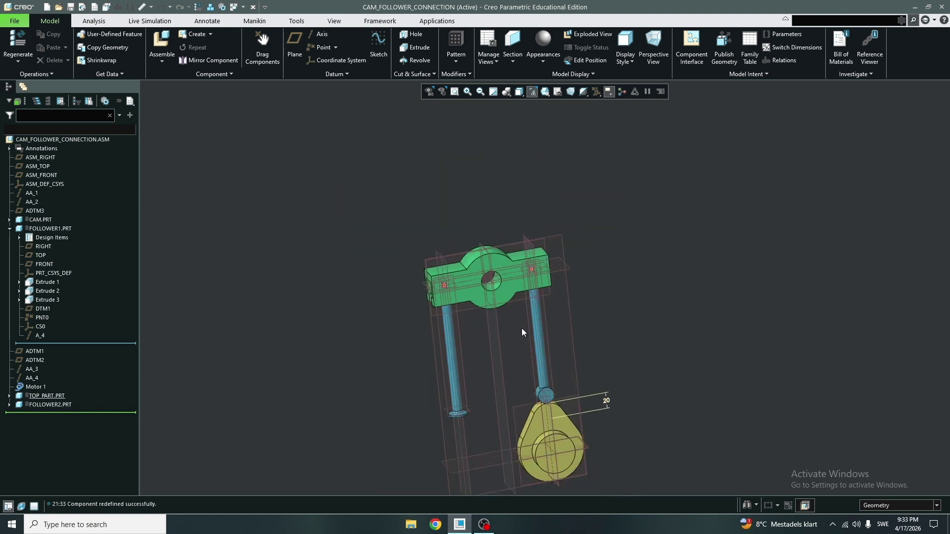
scroll(551, 455, "down", 3)
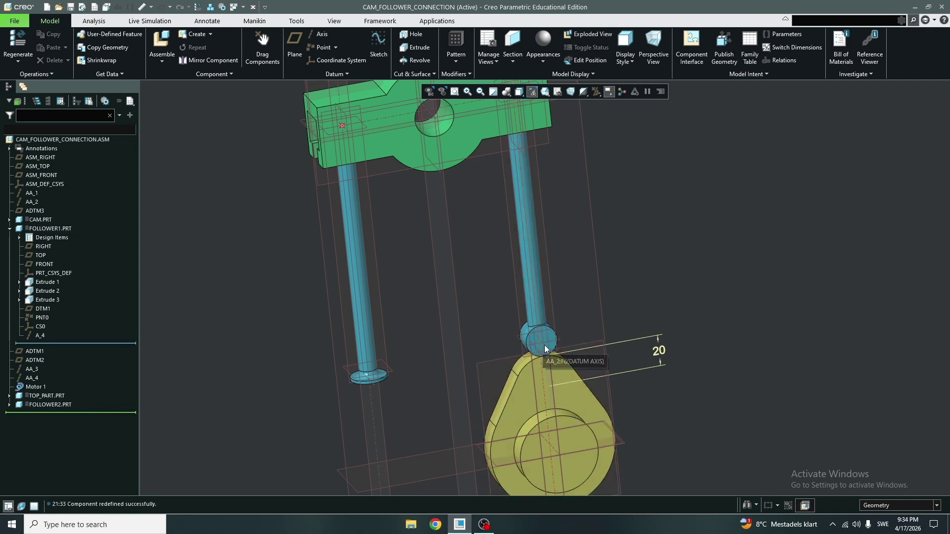
scroll(583, 334, "down", 3)
middle_click_drag(583, 334, 580, 296)
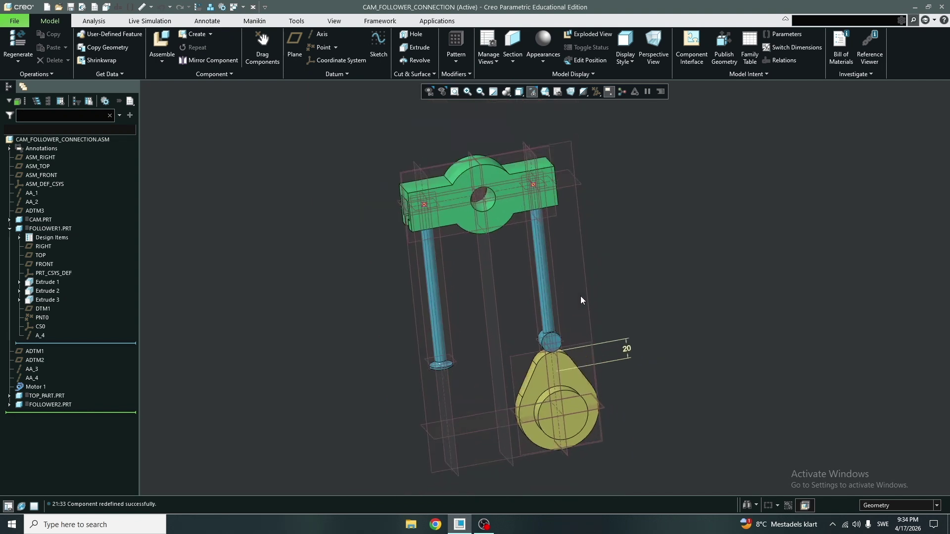
Rotate the cam with Drag Components to test the motion of TOP_PART and both followers, and regenerate the assembly.
left_click(250, 44)
left_click(543, 367)
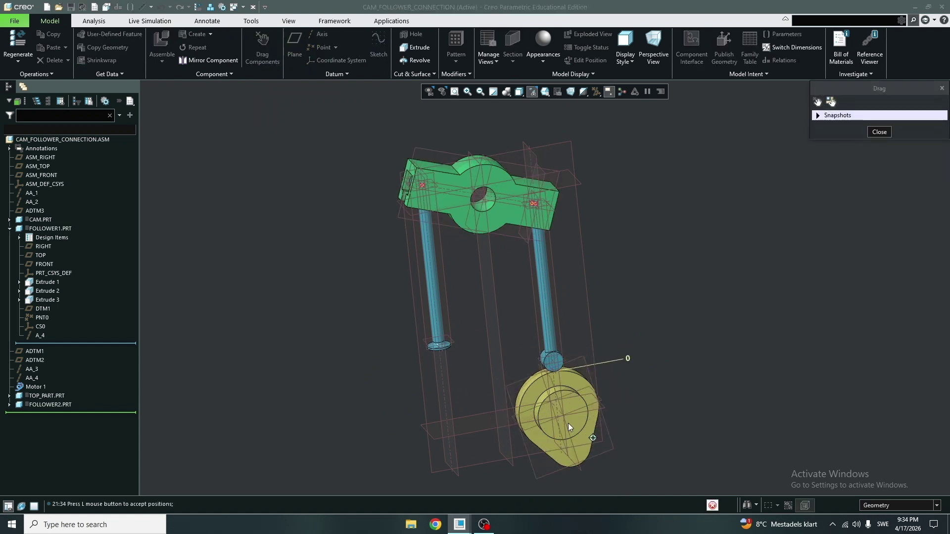
left_click(524, 385)
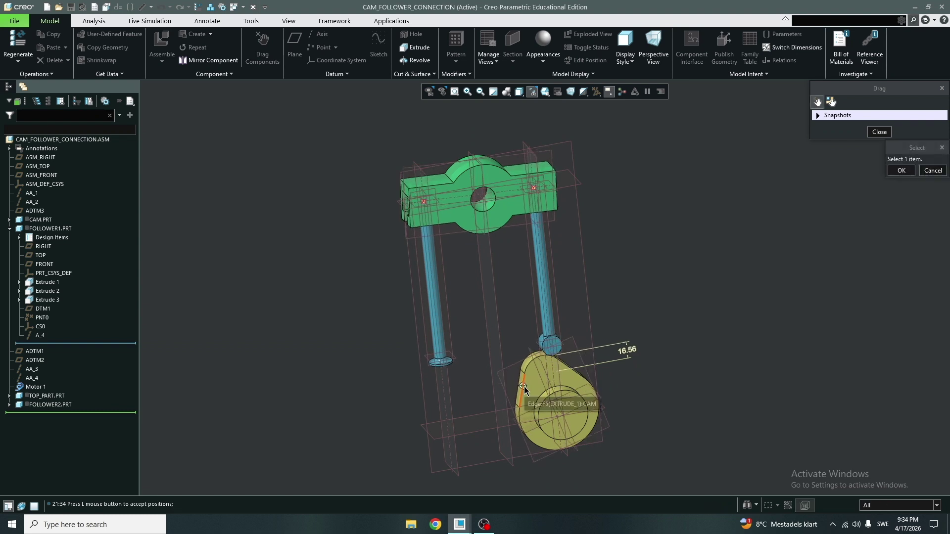
key("ctrl+g")
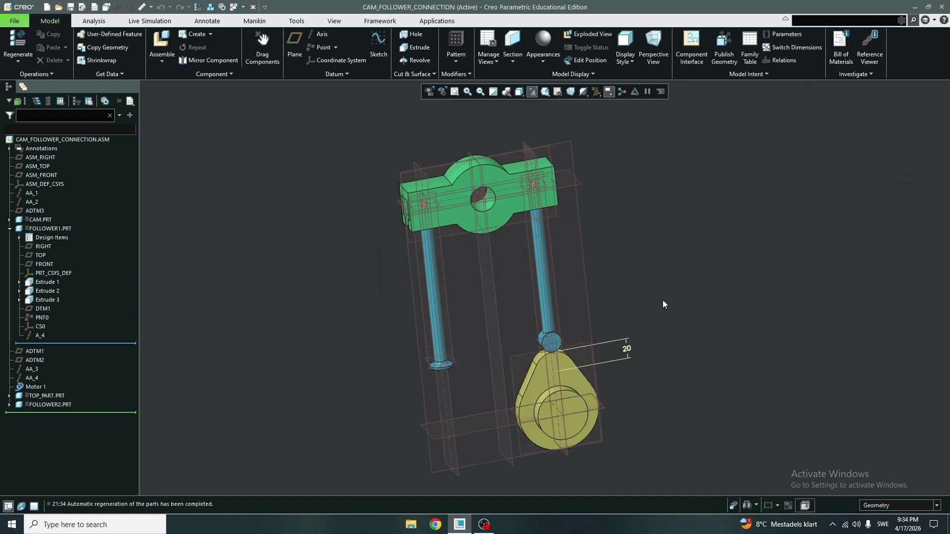
Turn off the display of all datum axes, points, coordinate systems and planes.
middle_click_drag(675, 286, 680, 292)
left_click(597, 92)
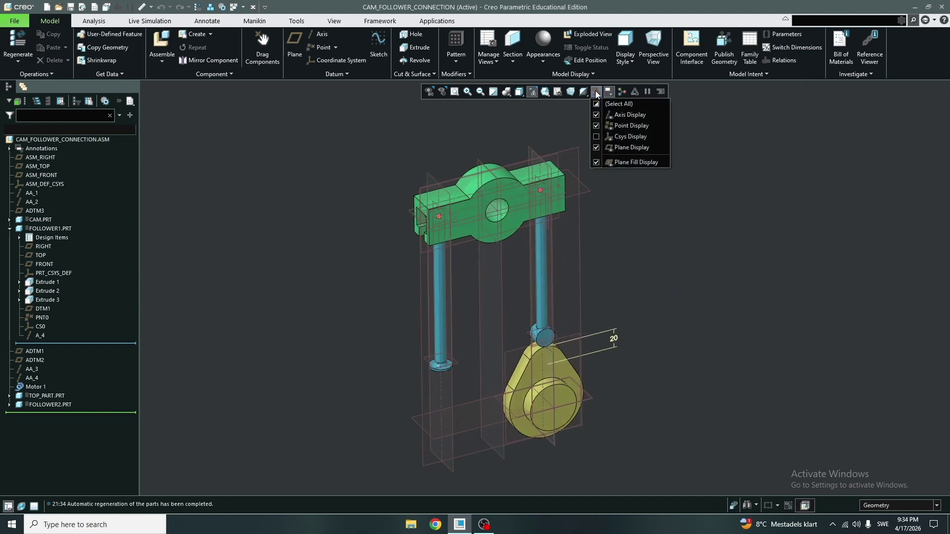
left_click(596, 105)
left_click(596, 105)
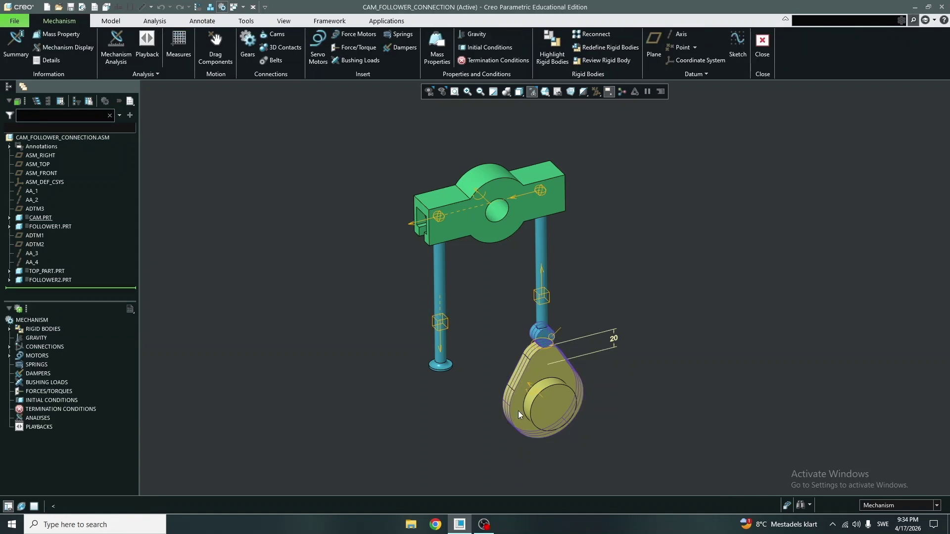
Create a rotational servo motor on the cam's rotation axis, driven by a nonzero constant angular velocity in deg/sec.
left_click(530, 383)
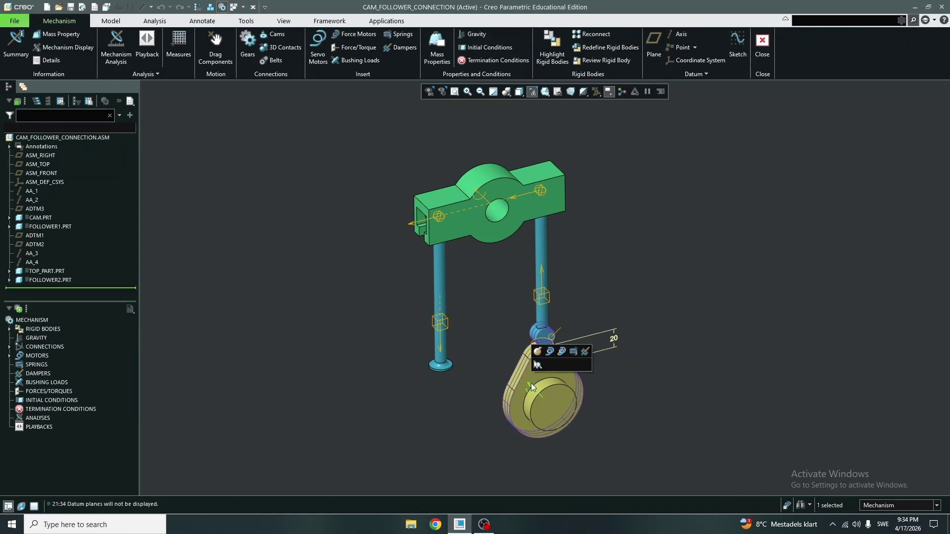
left_click(546, 351)
left_click(209, 74)
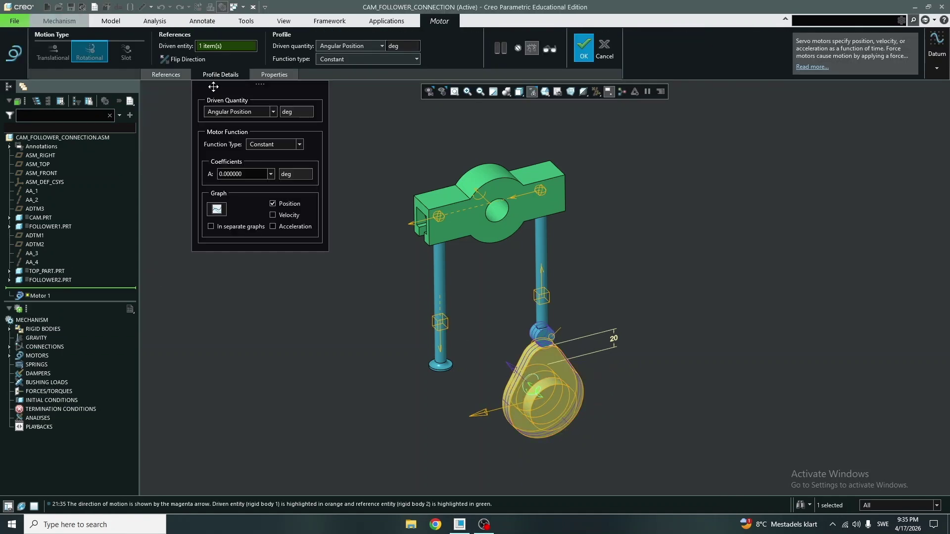
left_click(220, 112)
left_click(228, 122)
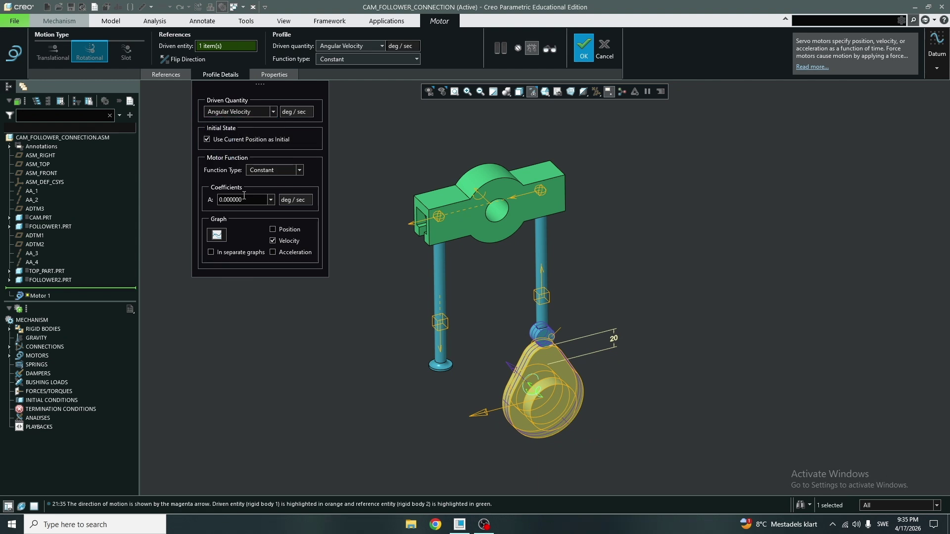
left_click(262, 199)
left_click(271, 199)
left_click(260, 211)
left_click(584, 47)
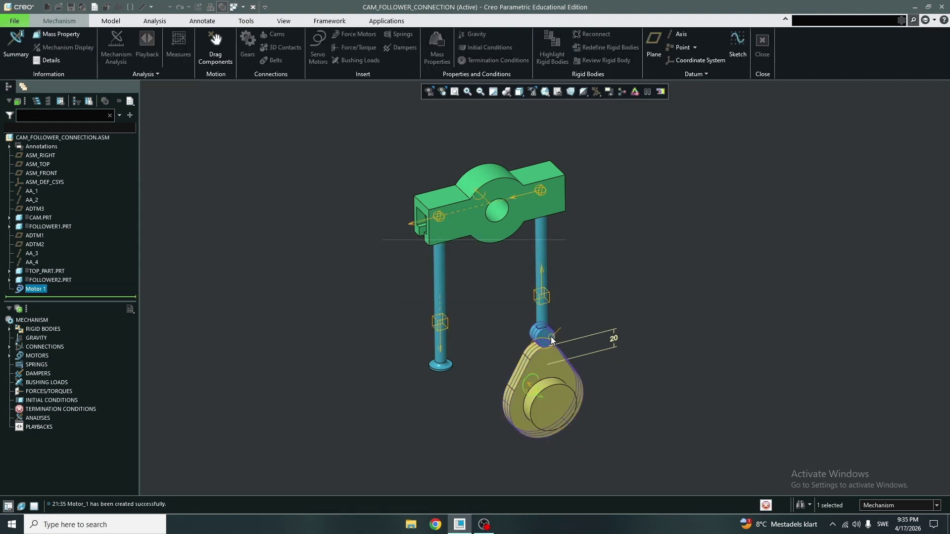
Define and run a Position mechanism analysis with end time 10 and frame rate 128.
left_click(115, 47)
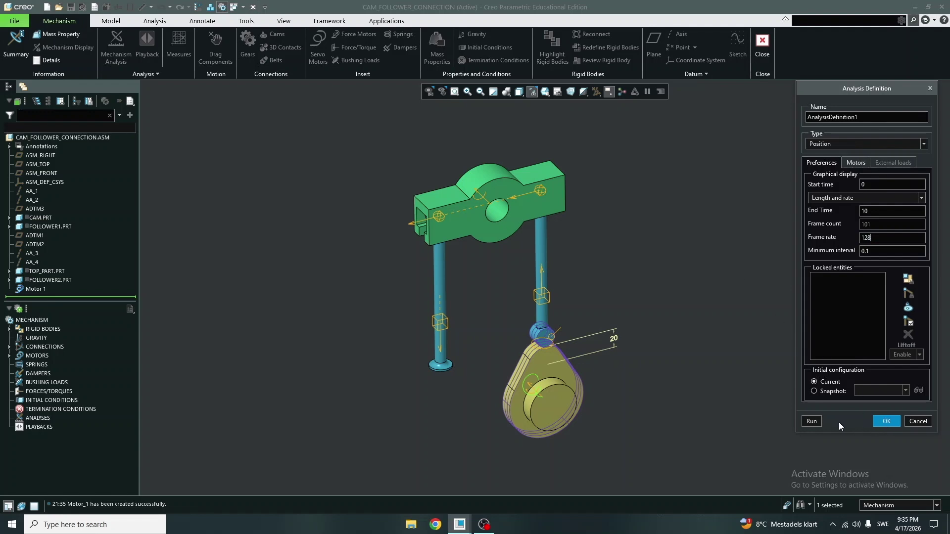
left_click(886, 422)
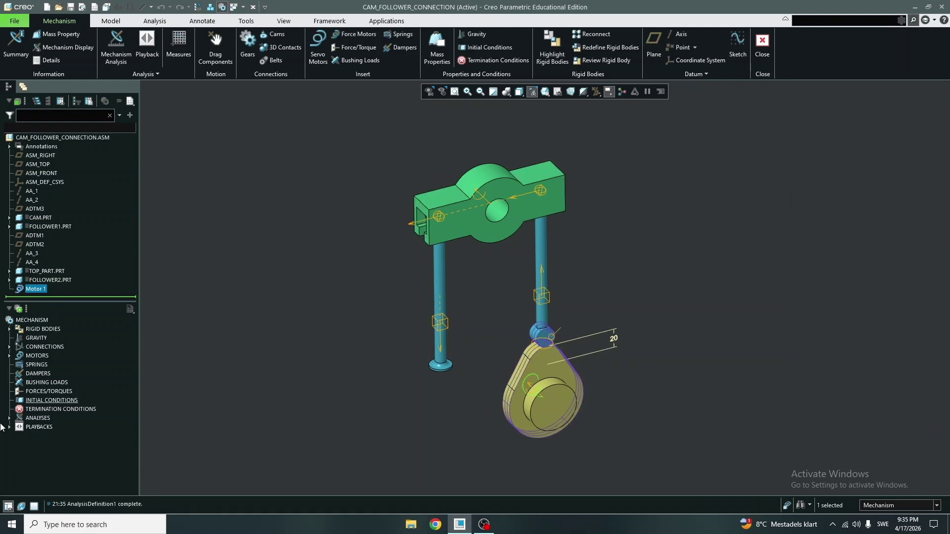
Play back the AnalysisDefinition1 results with the animation speed set to maximum.
left_click(36, 437)
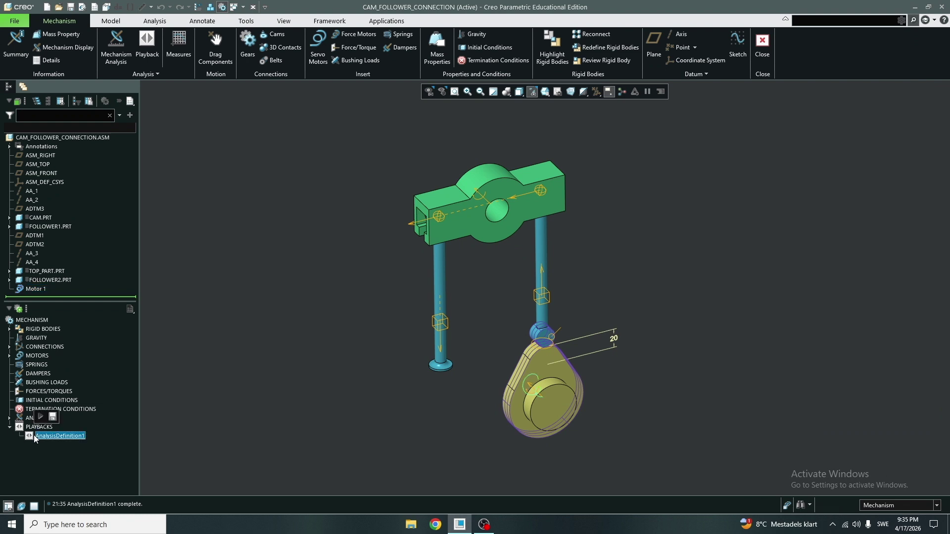
left_click(41, 418)
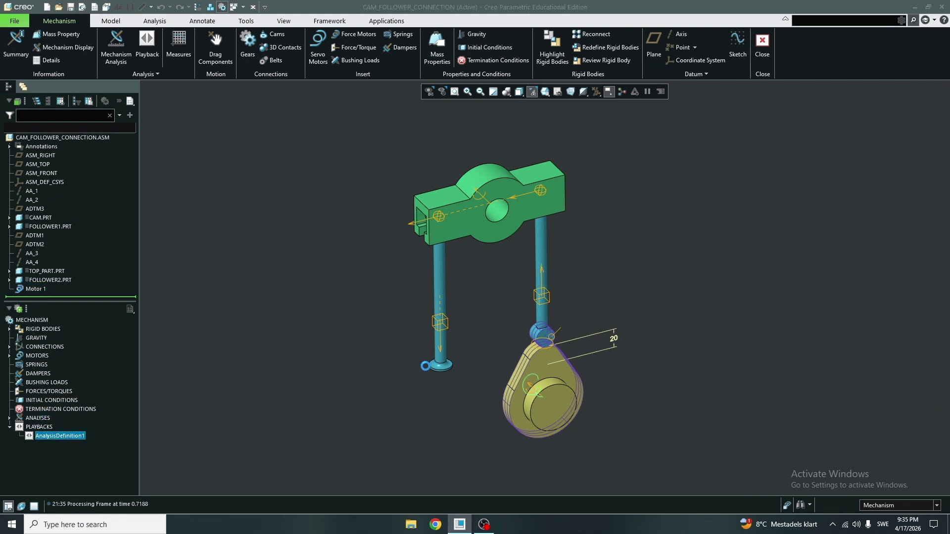
left_click_drag(856, 87, 761, 133)
left_click(822, 195)
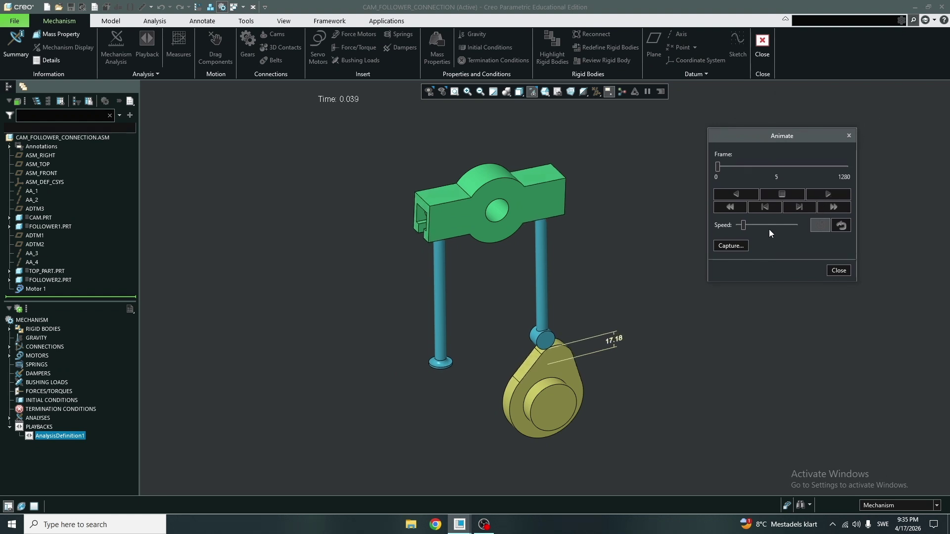
left_click_drag(744, 225, 814, 232)
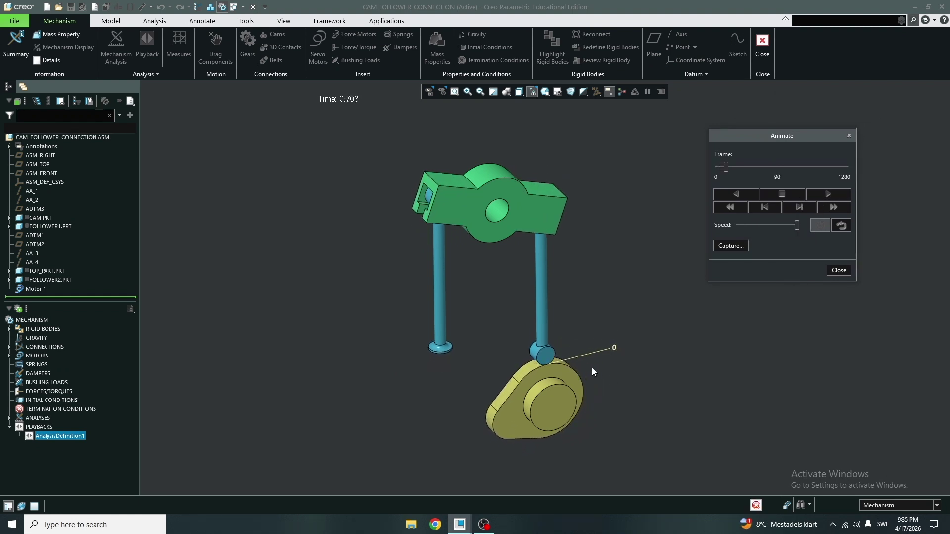